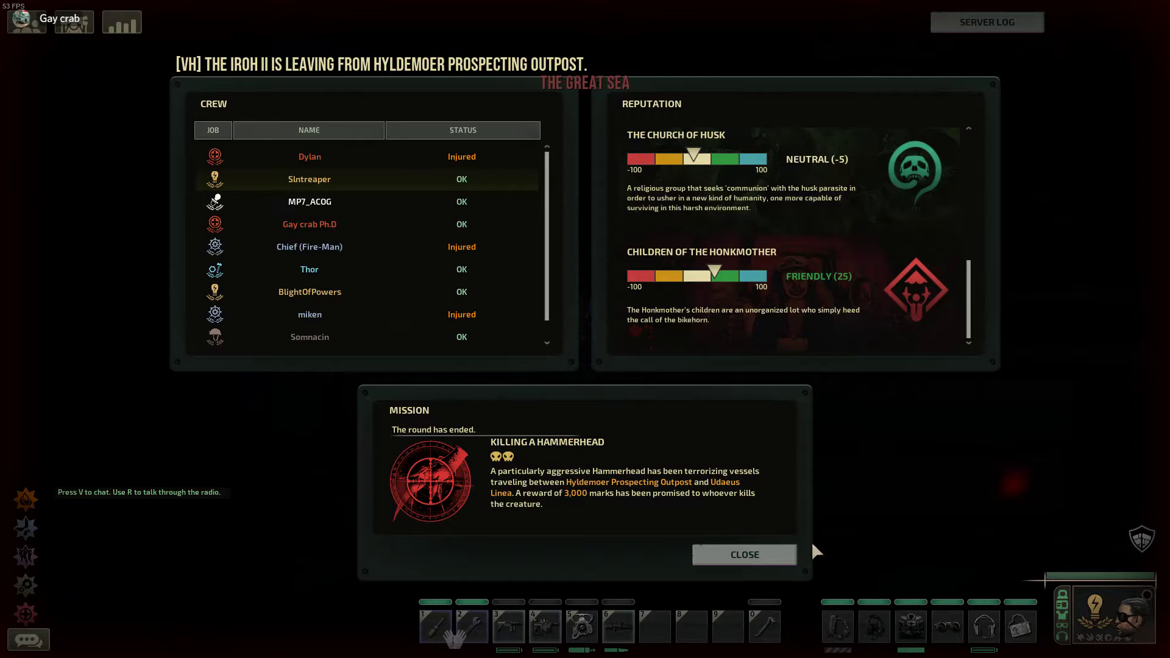
# Dismiss the round summary and glance at the talents and nuclear reactor controls
pyautogui.press('Escape')
pyautogui.press('Escape')
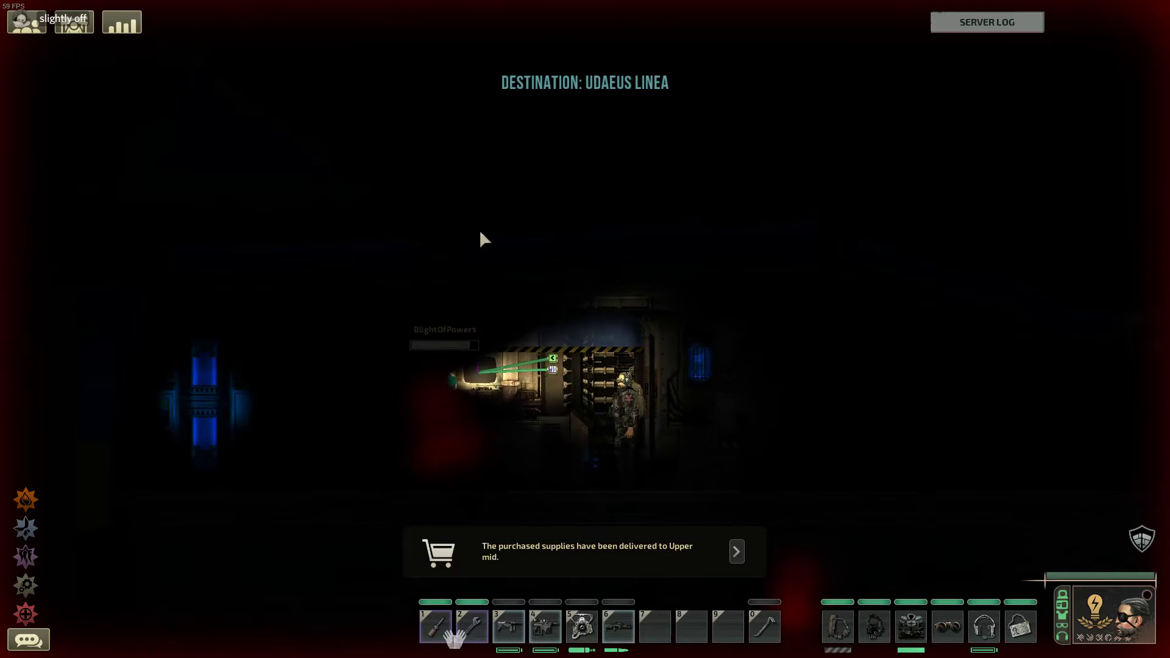
pyautogui.press('Tab')
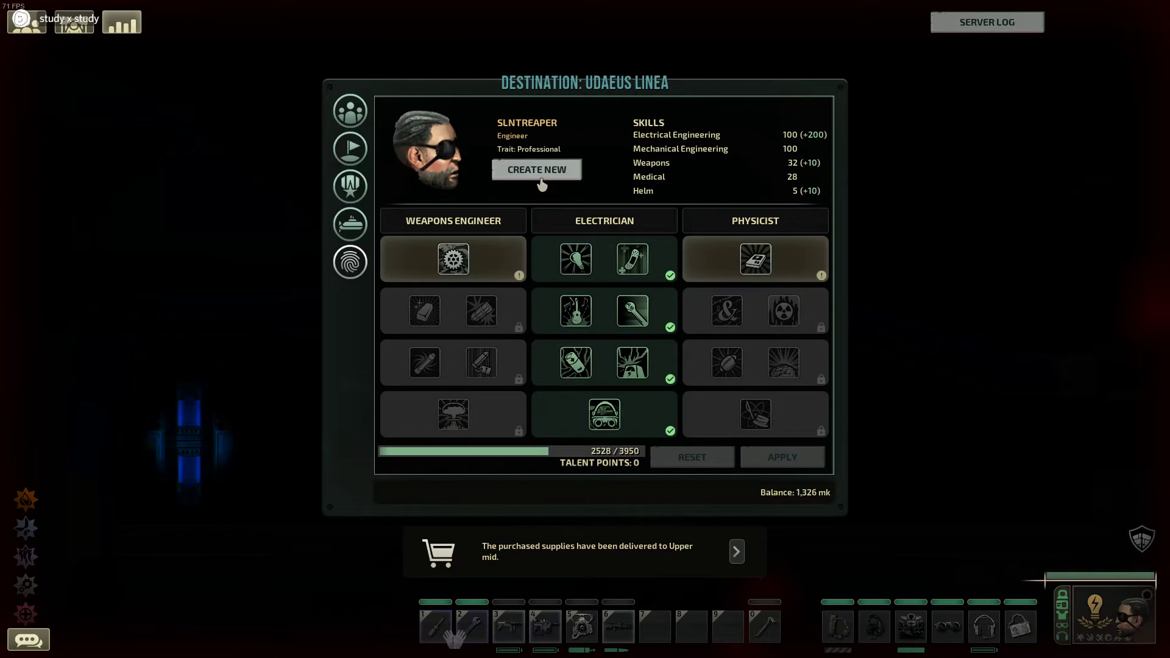
pyautogui.press('Tab')
pyautogui.click(546, 325)
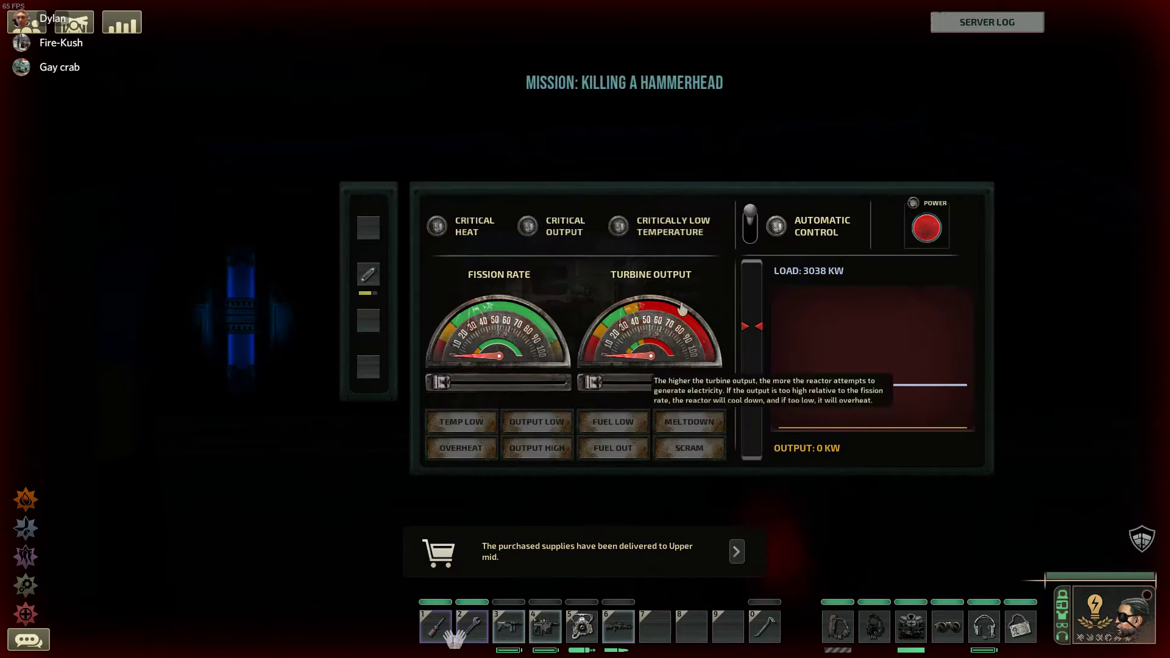
pyautogui.press('Escape')
# Equip the slot-6 gun, turn its flashlight on, and walk right through the cabinet room
pyautogui.press('6')
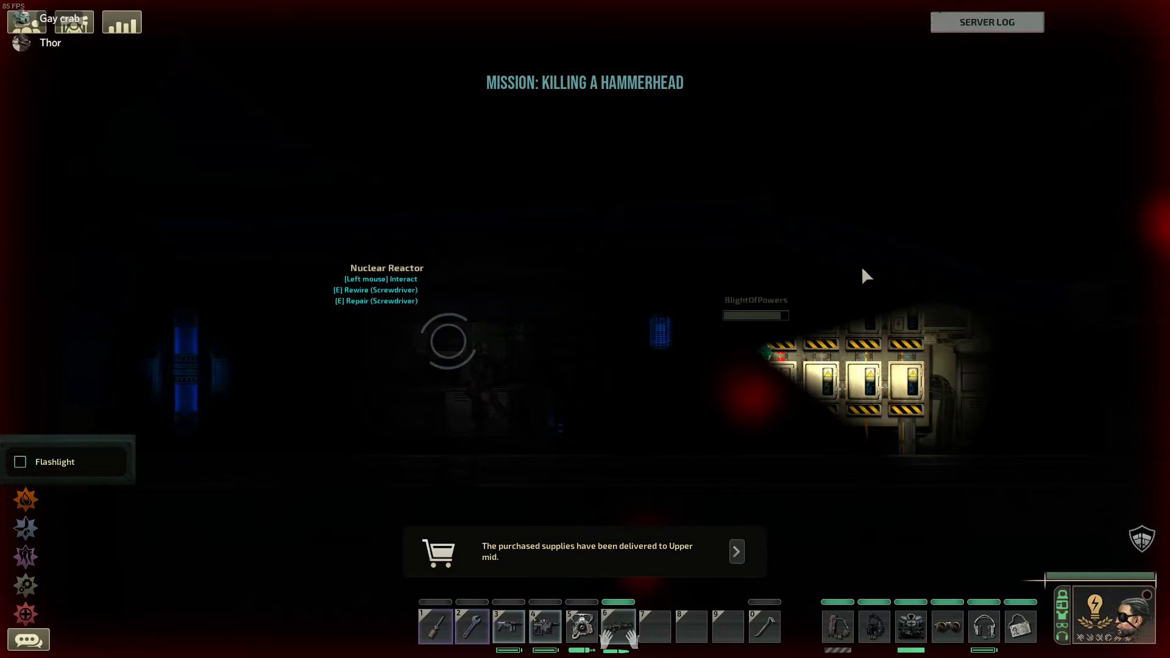
pyautogui.click(20, 461)
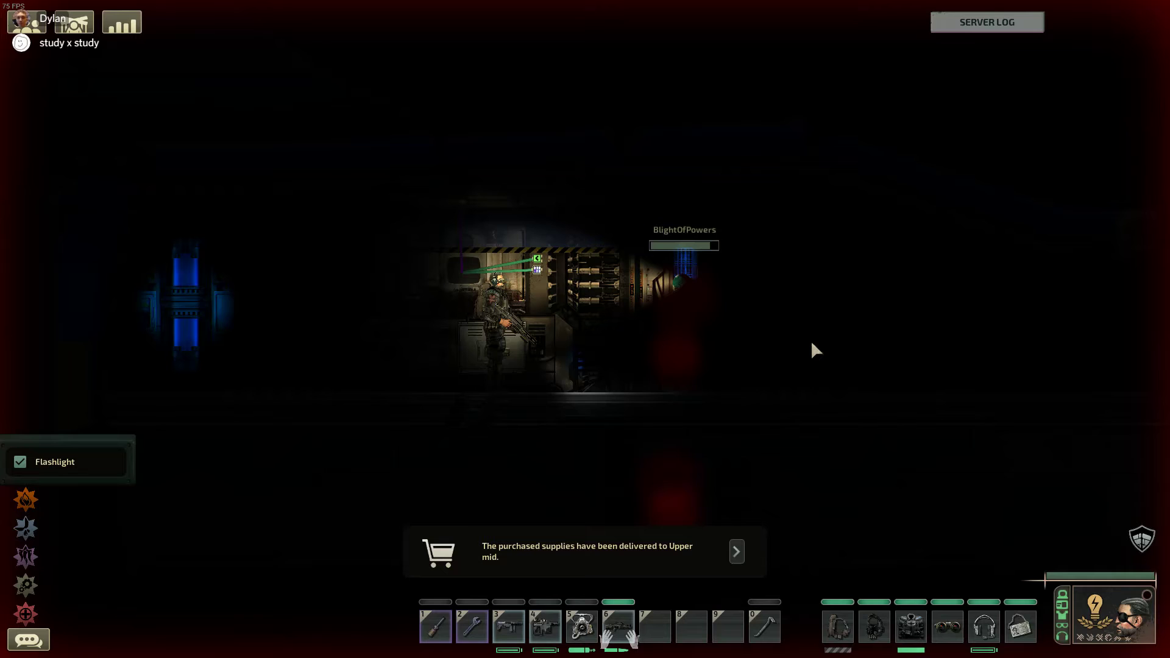
pyautogui.press('d')
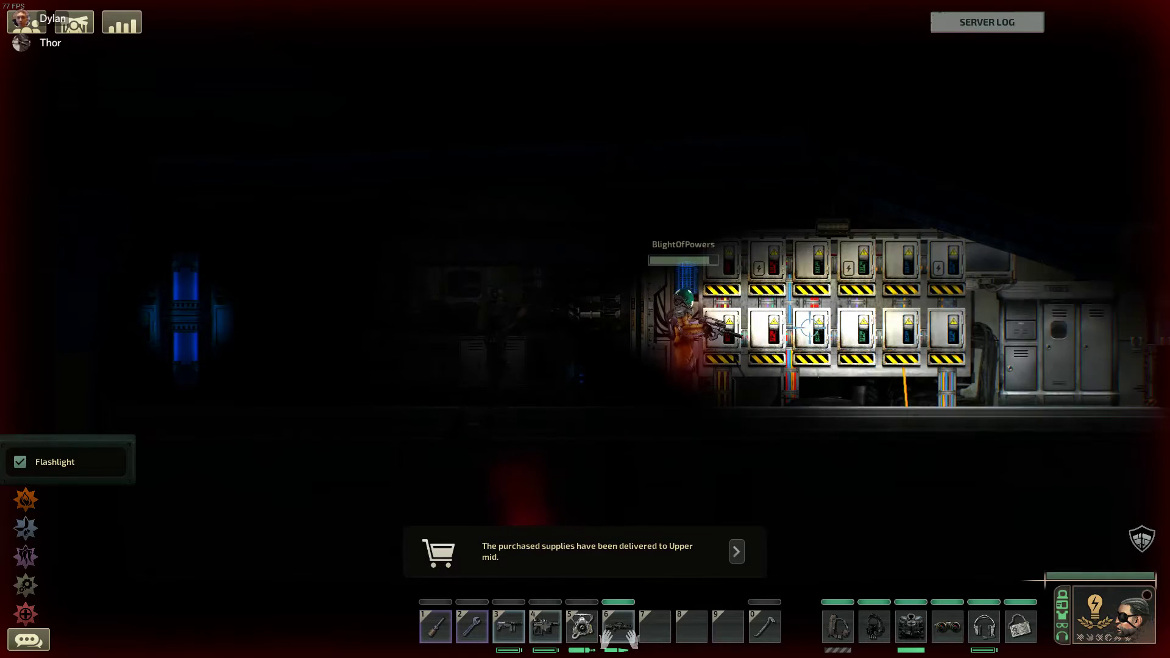
pyautogui.press('d')
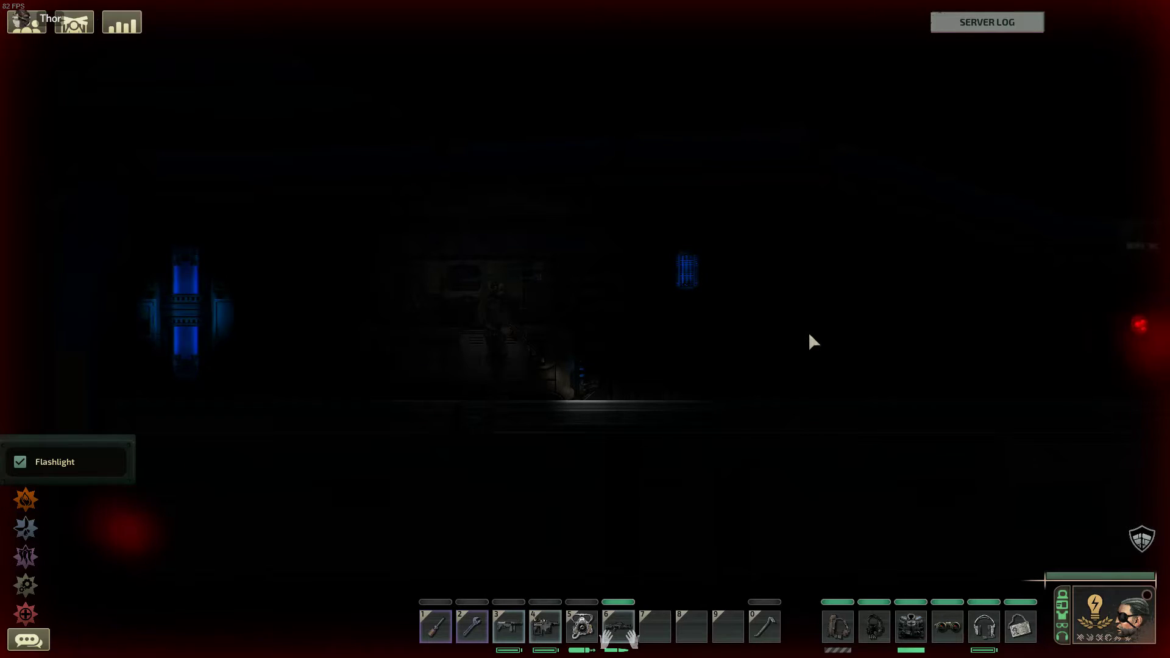
# Walk right along the dark submarine corridor
pyautogui.press('a')
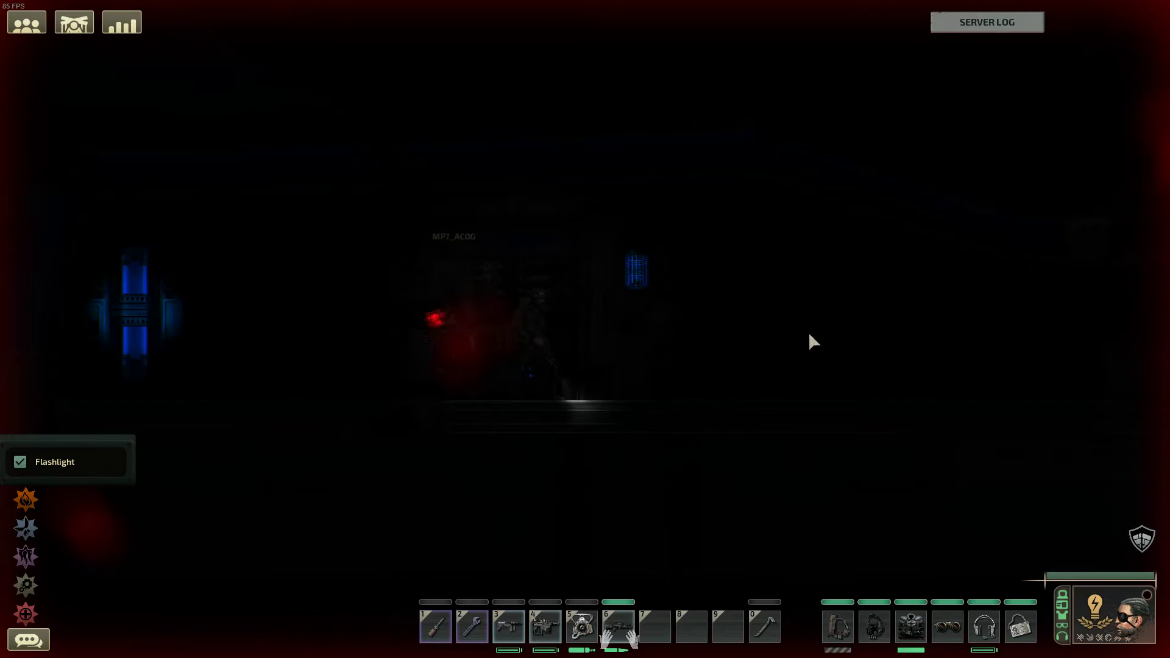
pyautogui.press('d')
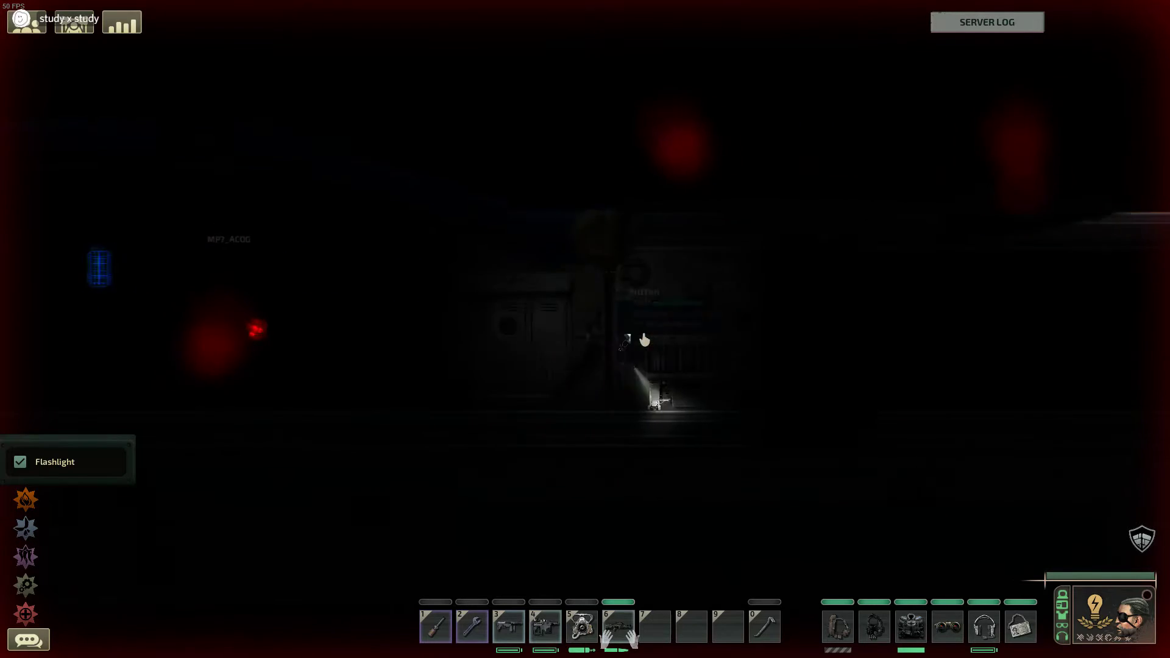
pyautogui.press('d')
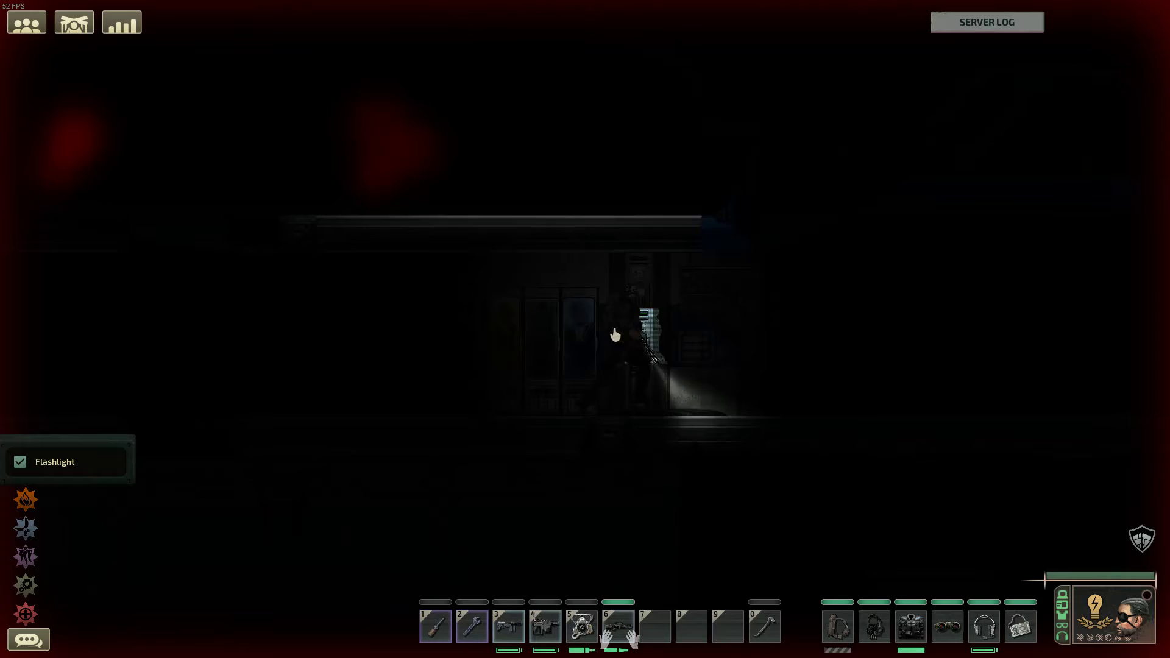
pyautogui.press('d')
pyautogui.press('d')
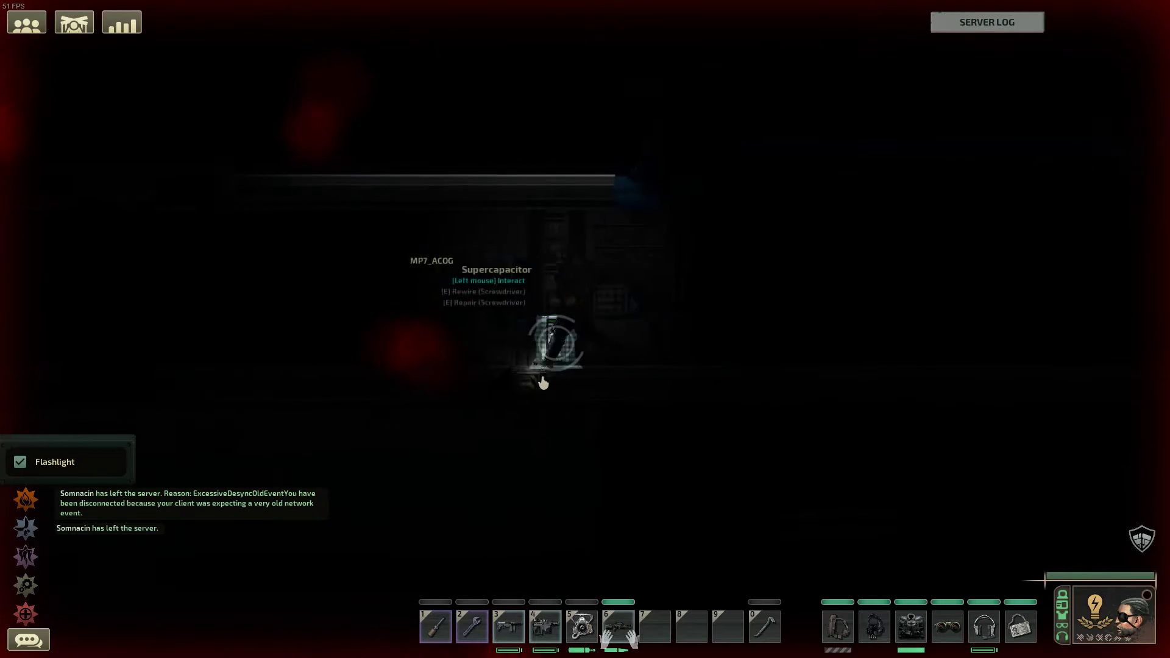
pyautogui.press('d')
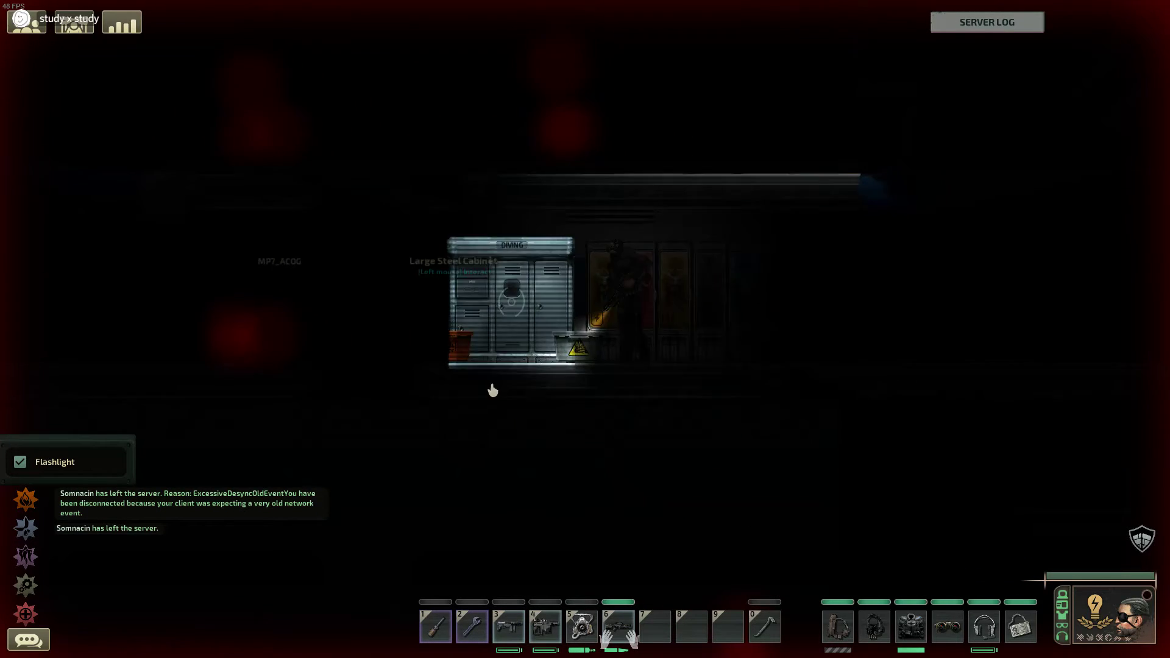
pyautogui.press('d')
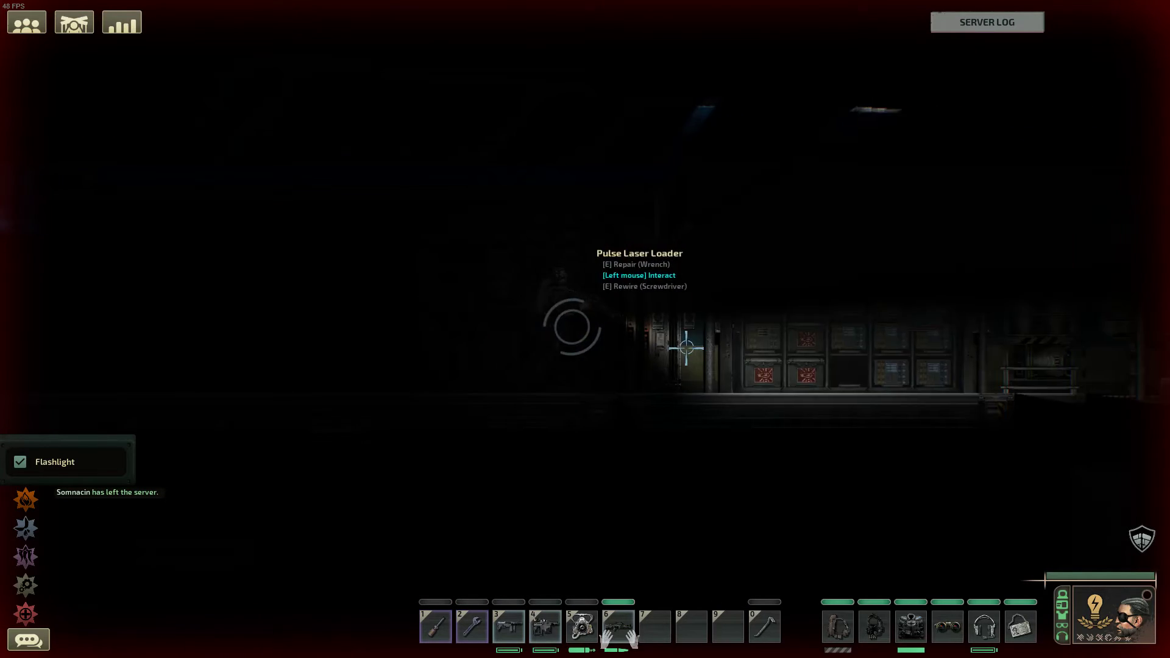
# Fire at the crewmate ahead, then advance past the lockers and shoot the one in the medbay
pyautogui.click(839, 323)
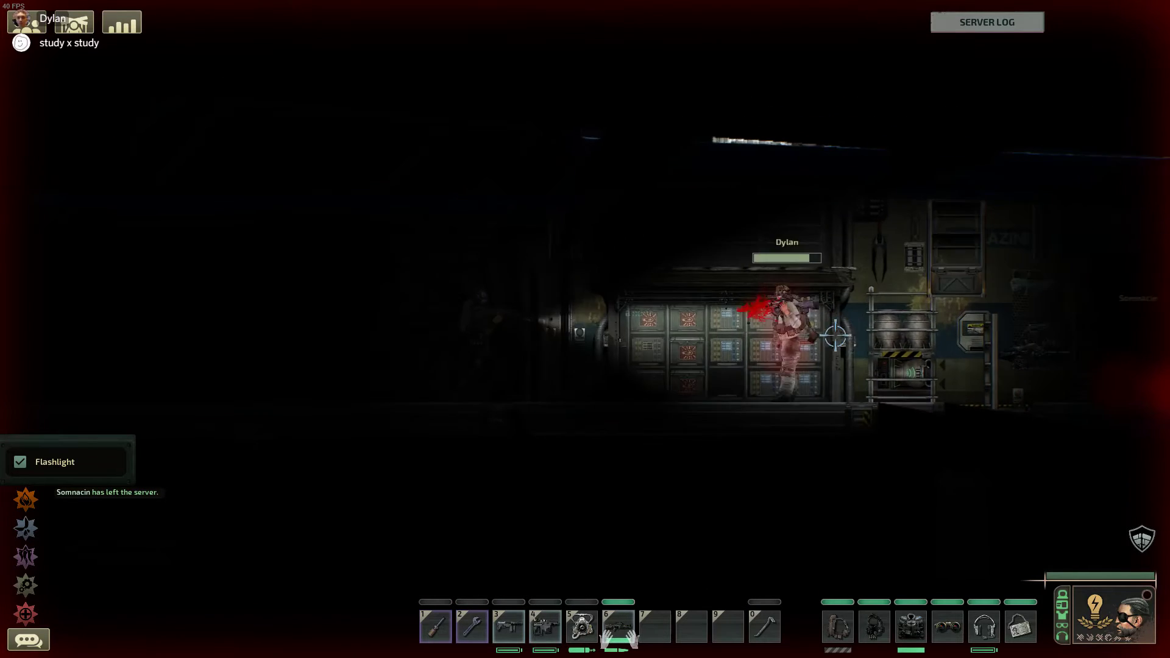
pyautogui.press('d')
pyautogui.press('d')
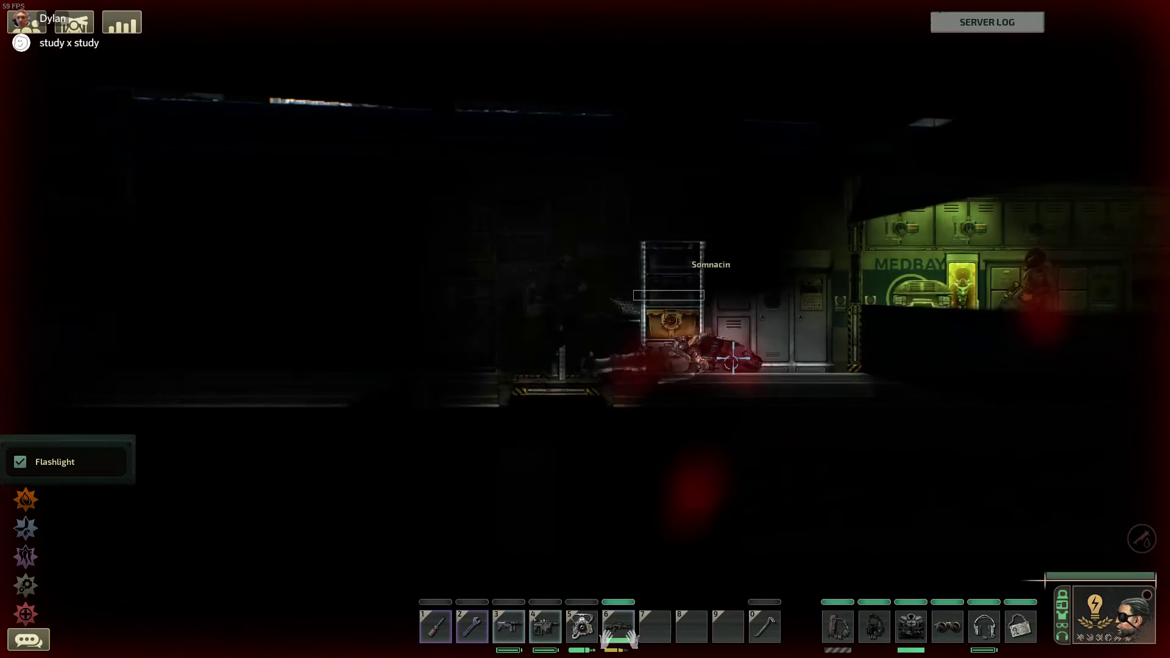
pyautogui.press('d')
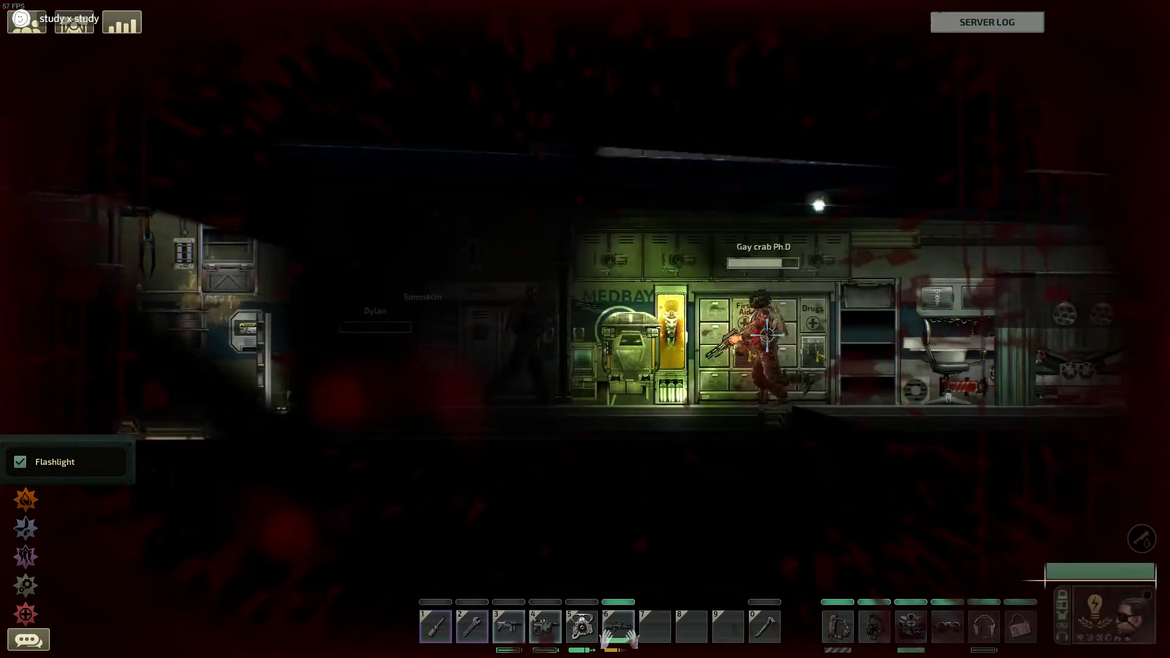
pyautogui.click(773, 337)
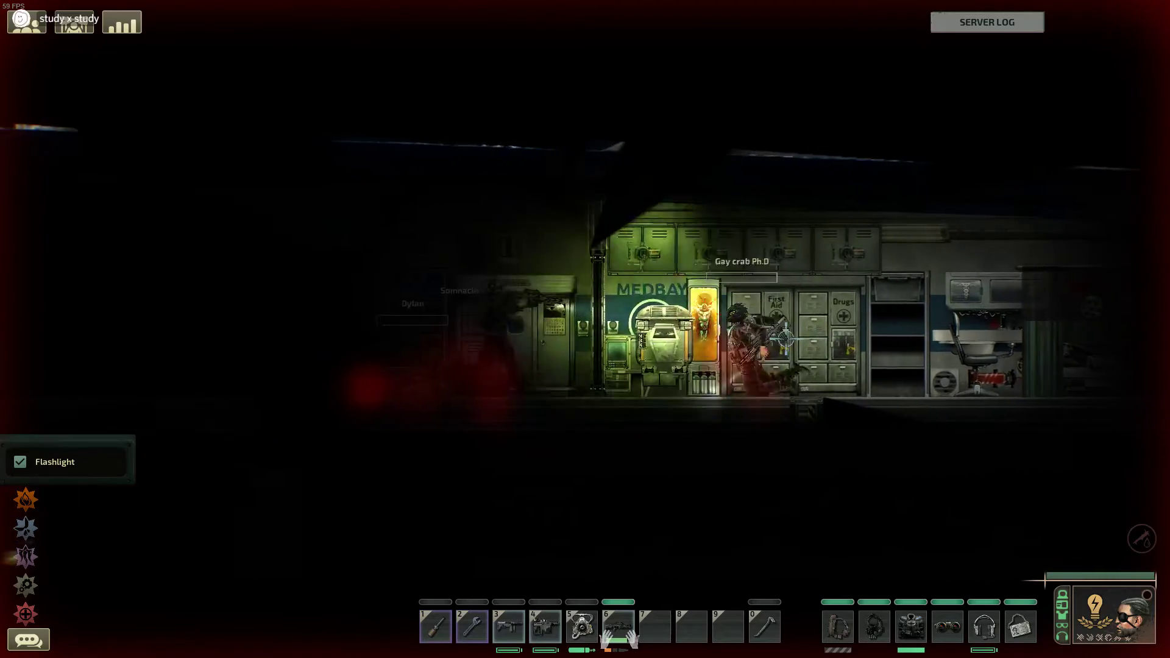
# Walk back left from the medbay toward the armory
pyautogui.press('a')
pyautogui.press('e')
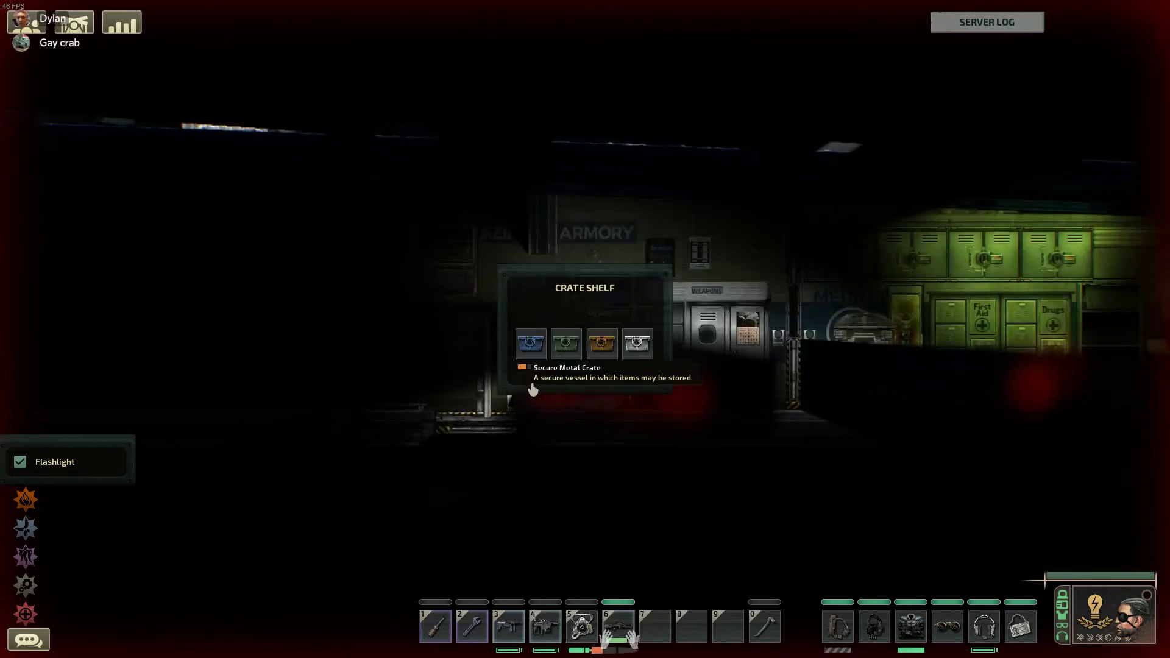
pyautogui.press('a')
pyautogui.press('a')
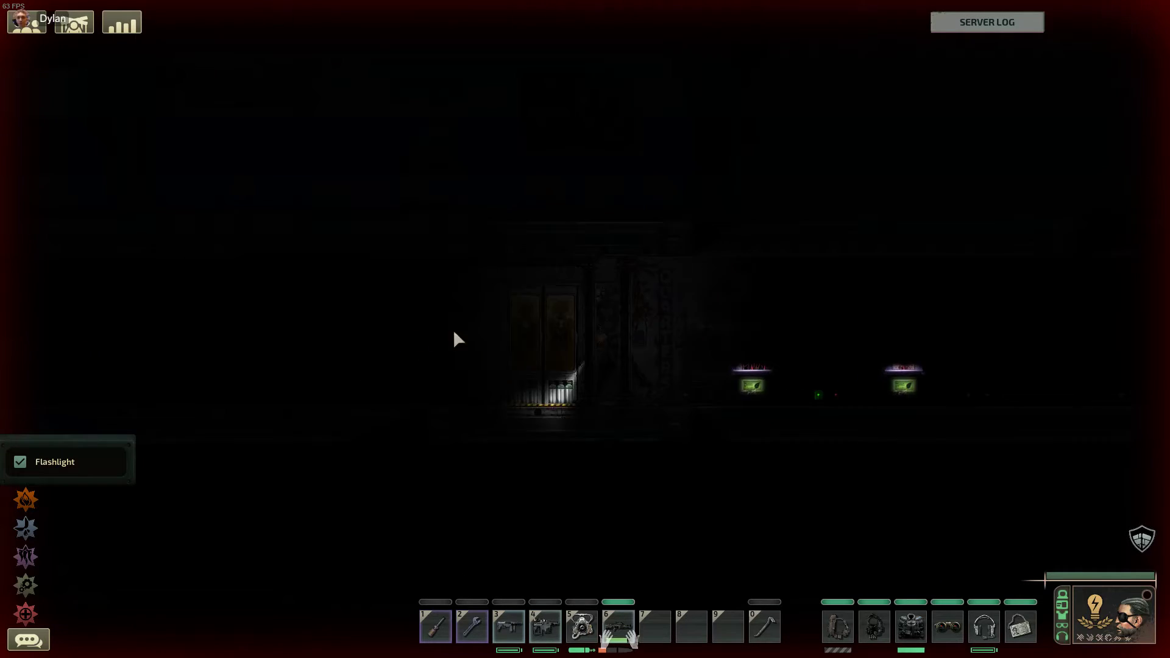
# Move into the fabricator room, check the steel cabinet, and walk past the lockers
pyautogui.press('a')
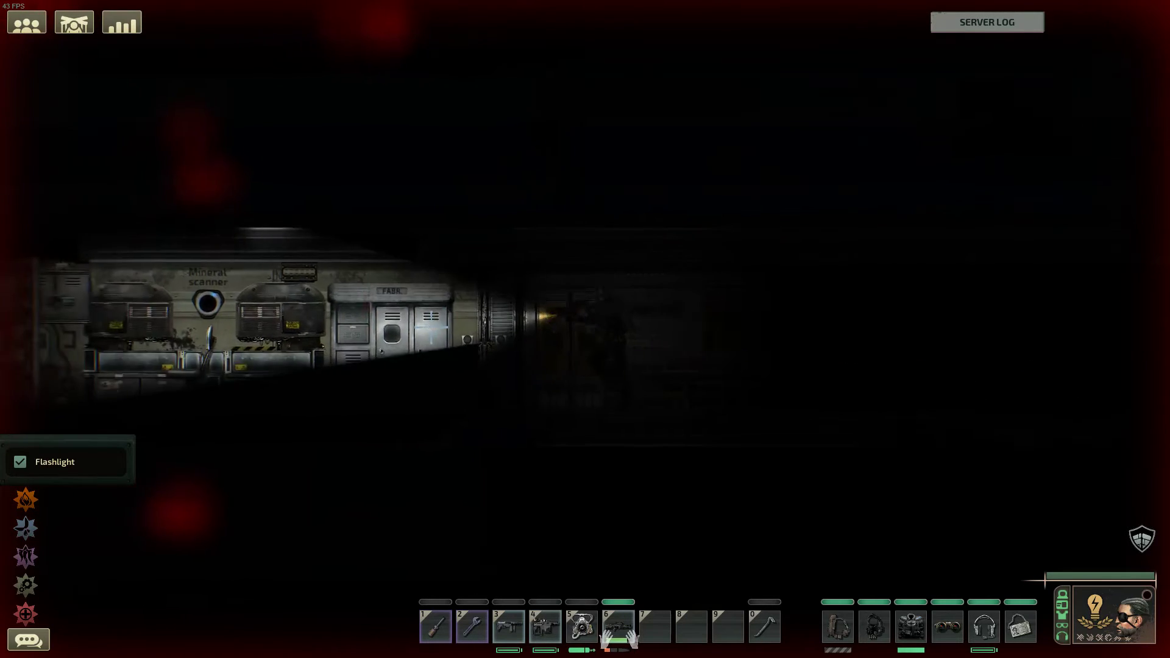
pyautogui.press('e')
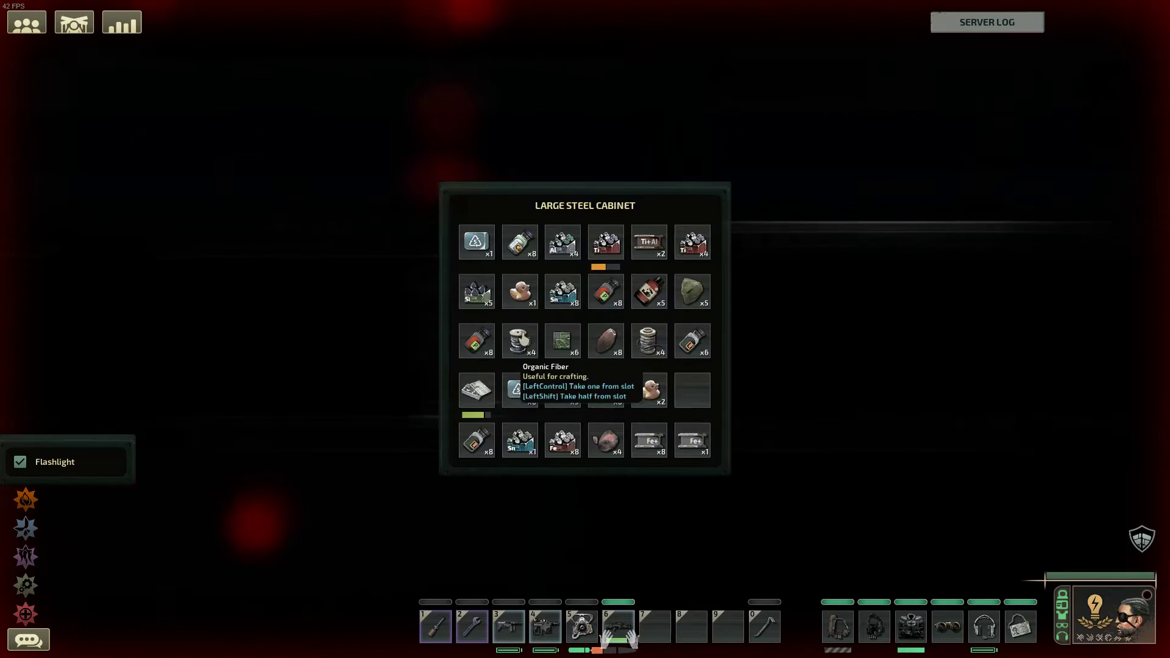
pyautogui.press('e')
pyautogui.press('d')
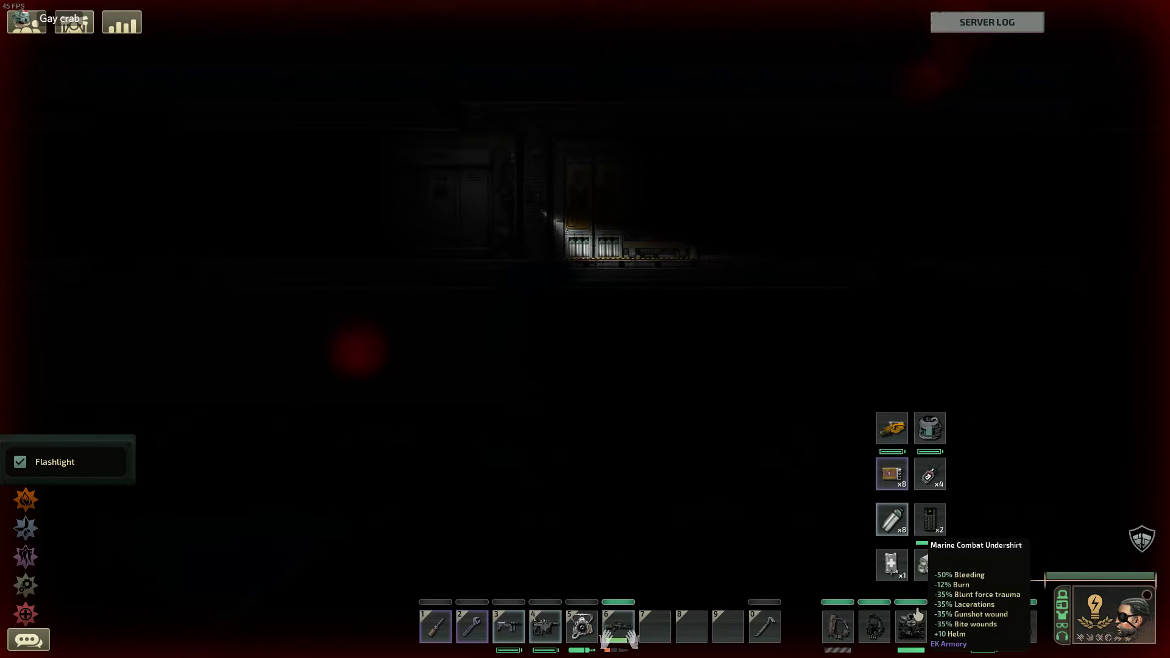
# Apply a Combat Stimulant to the torso in the health overview
pyautogui.press('h')
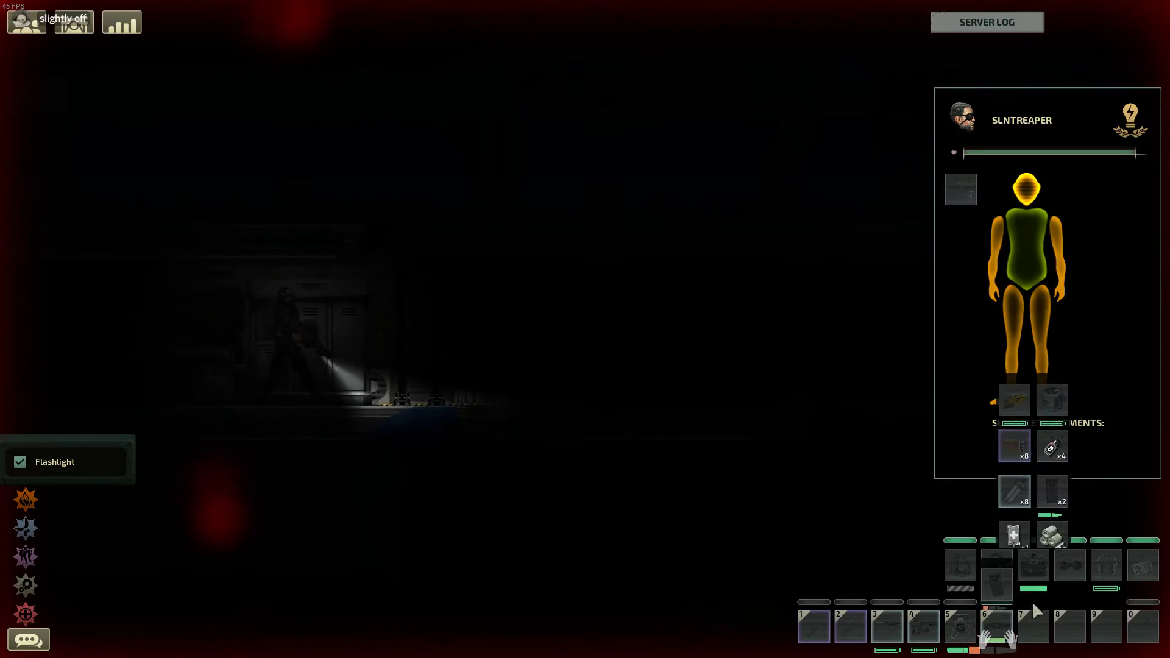
pyautogui.moveTo(1053, 416); pyautogui.dragTo(1001, 285)
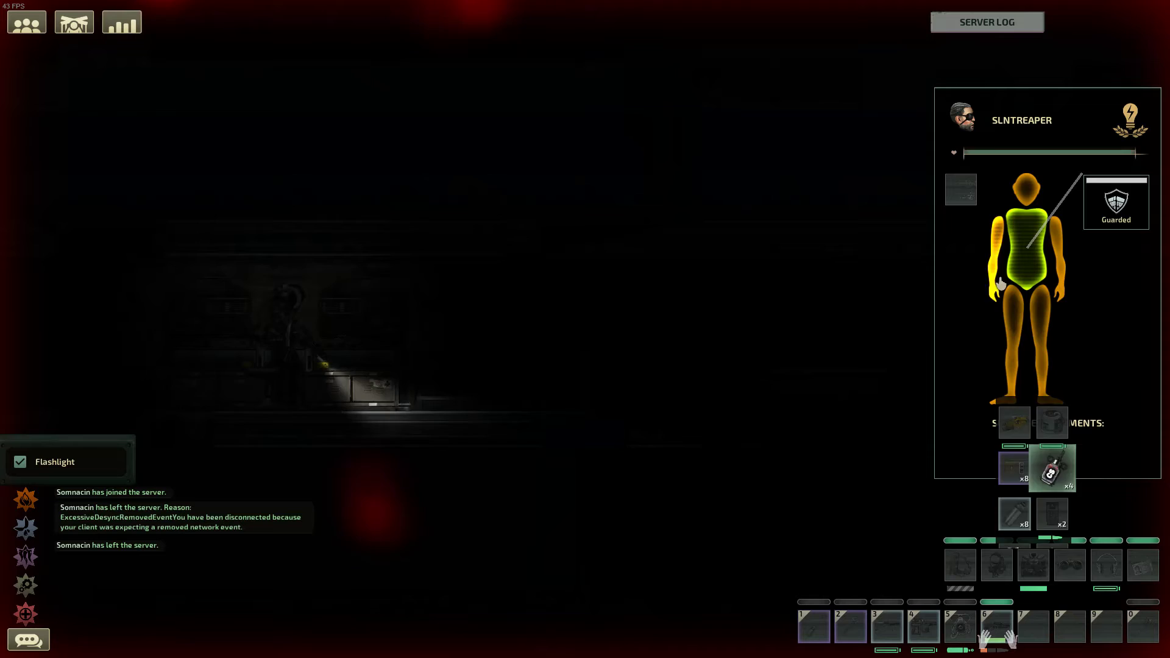
pyautogui.press('h')
# Check nearby containers along the corridor, then shoot at the enemy
pyautogui.press('e')
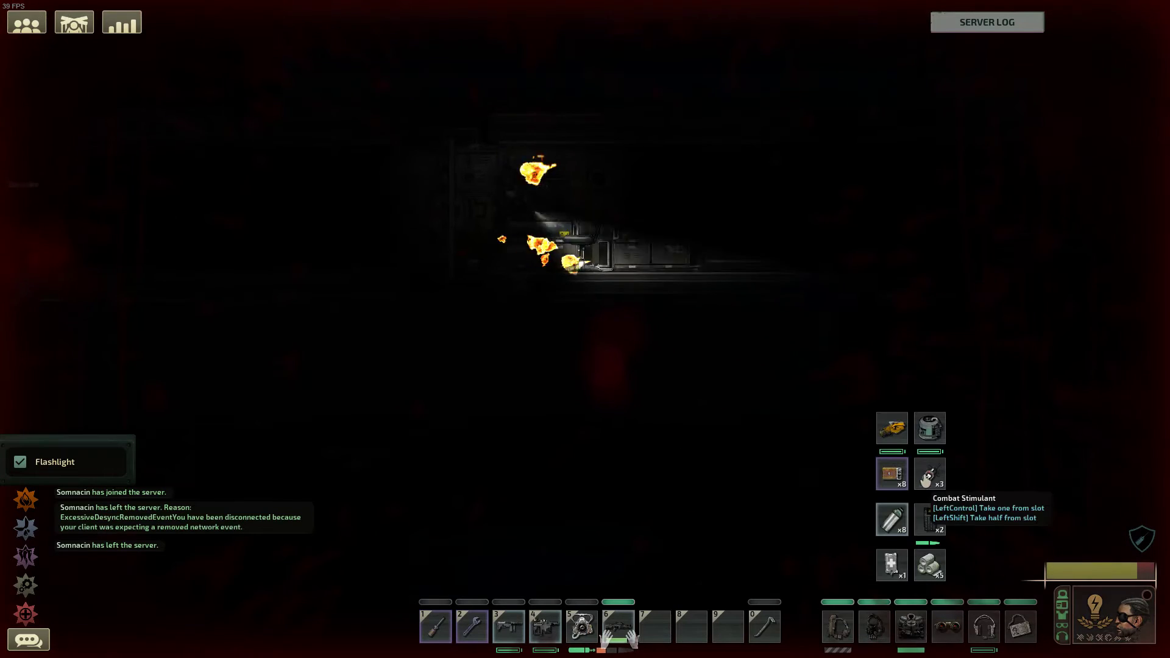
pyautogui.press('e')
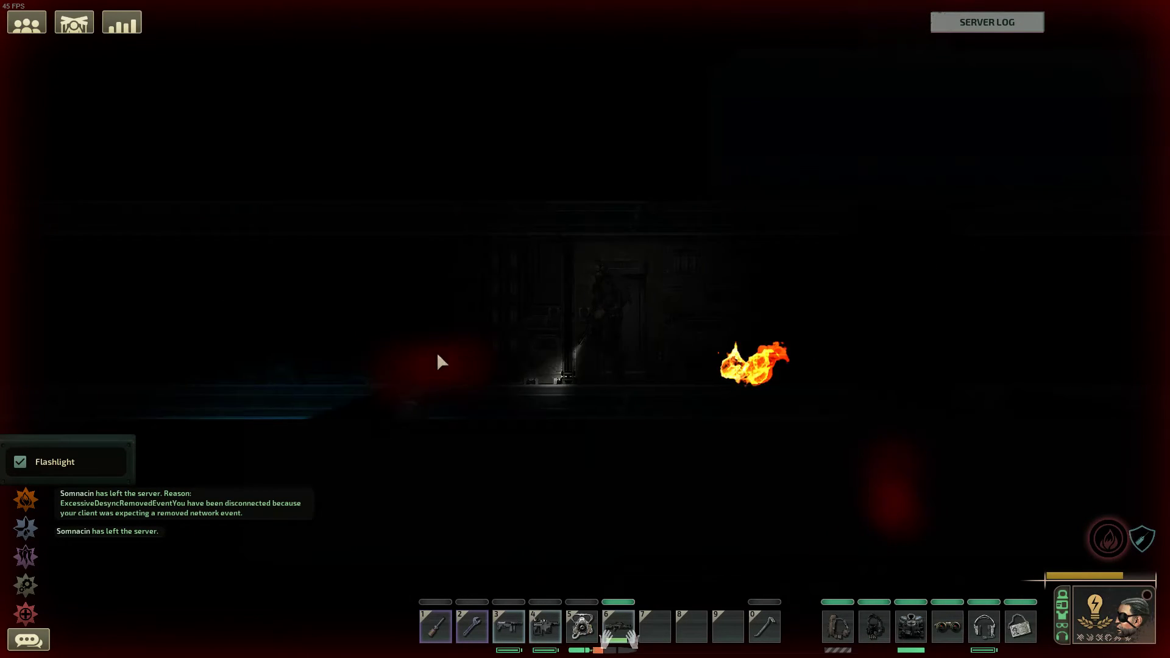
pyautogui.press('a')
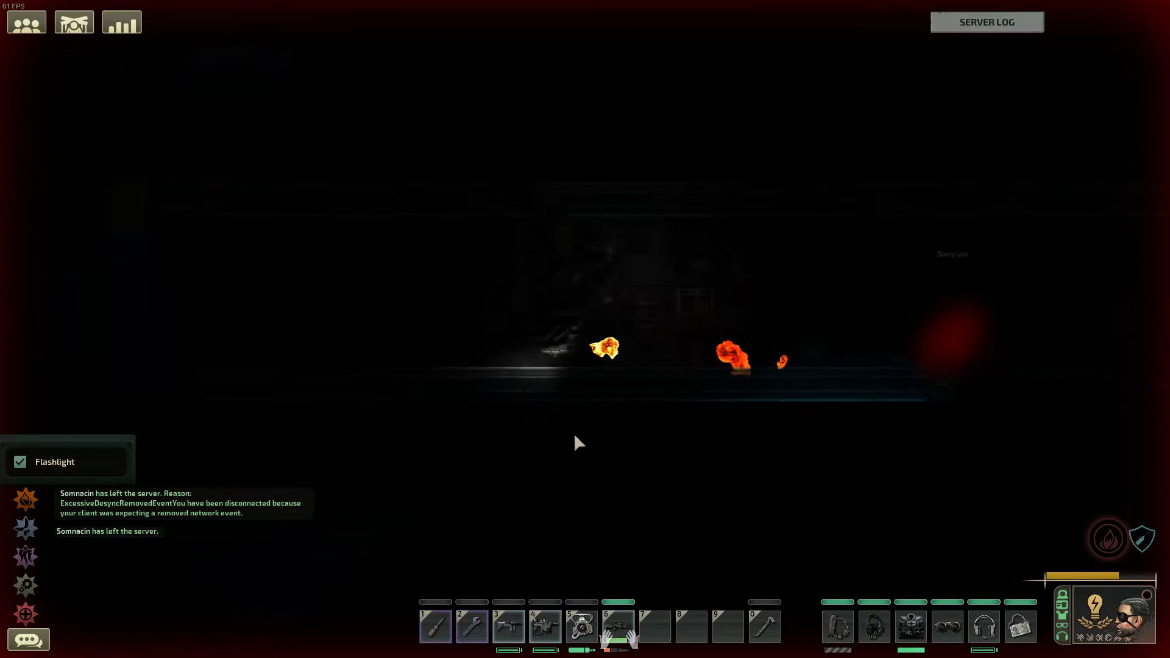
pyautogui.press('e')
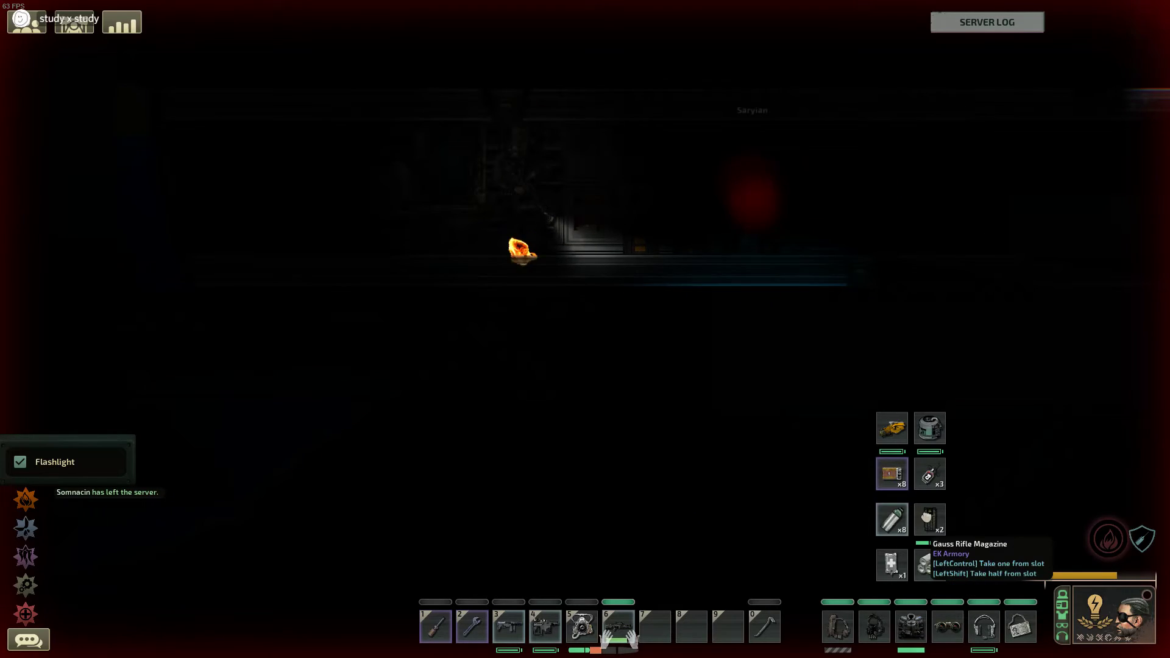
pyautogui.press('e')
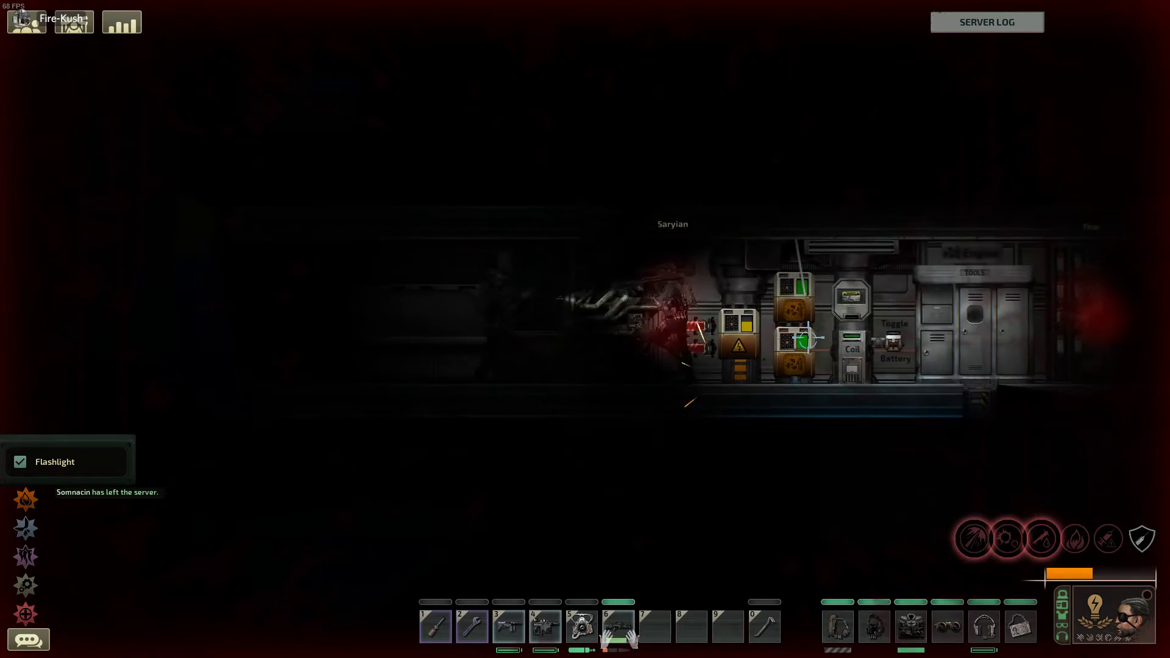
pyautogui.click(809, 340)
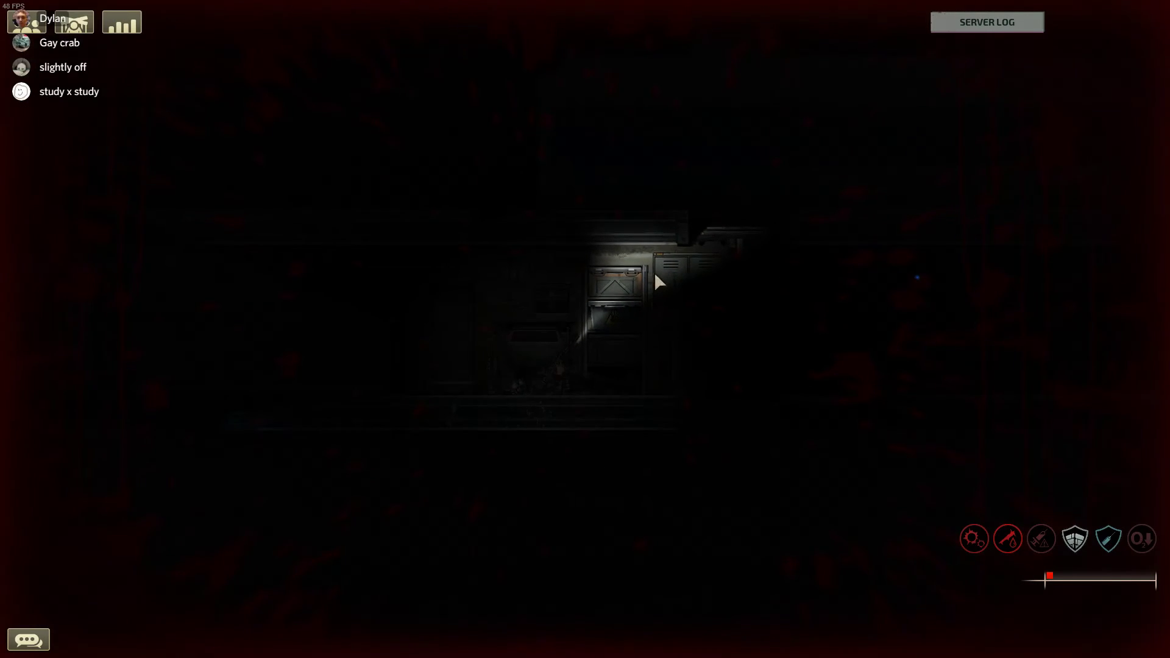
# Take another Combat Stimulant from the health overview and open the nearby cabinet
pyautogui.click(562, 322)
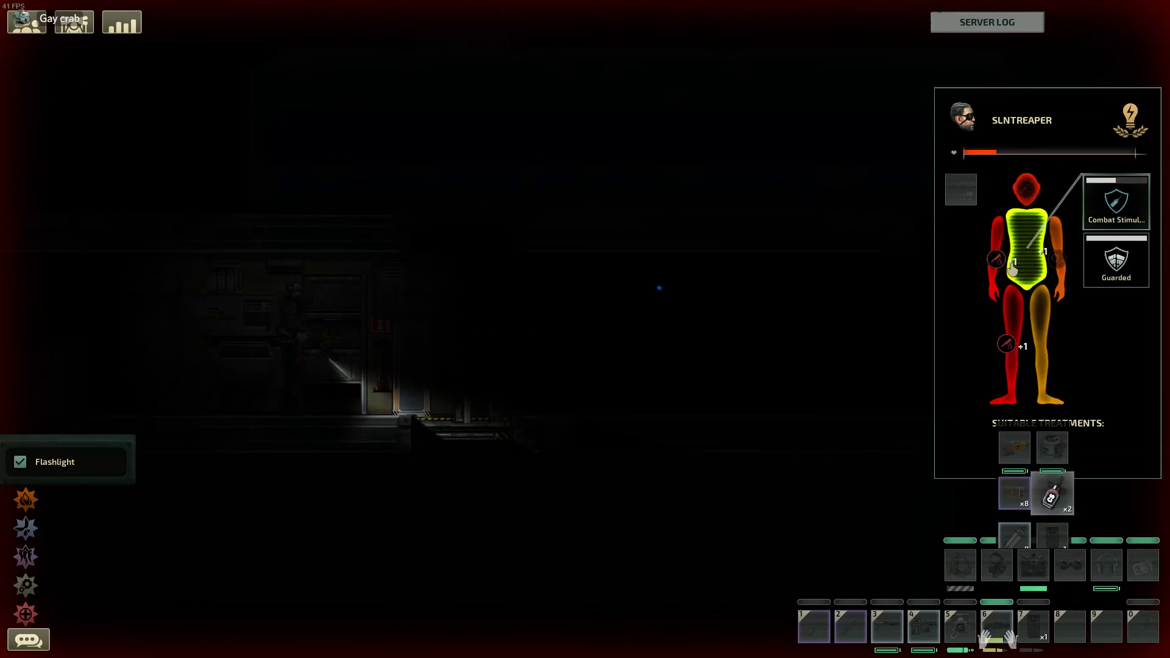
pyautogui.press('h')
pyautogui.click(808, 338)
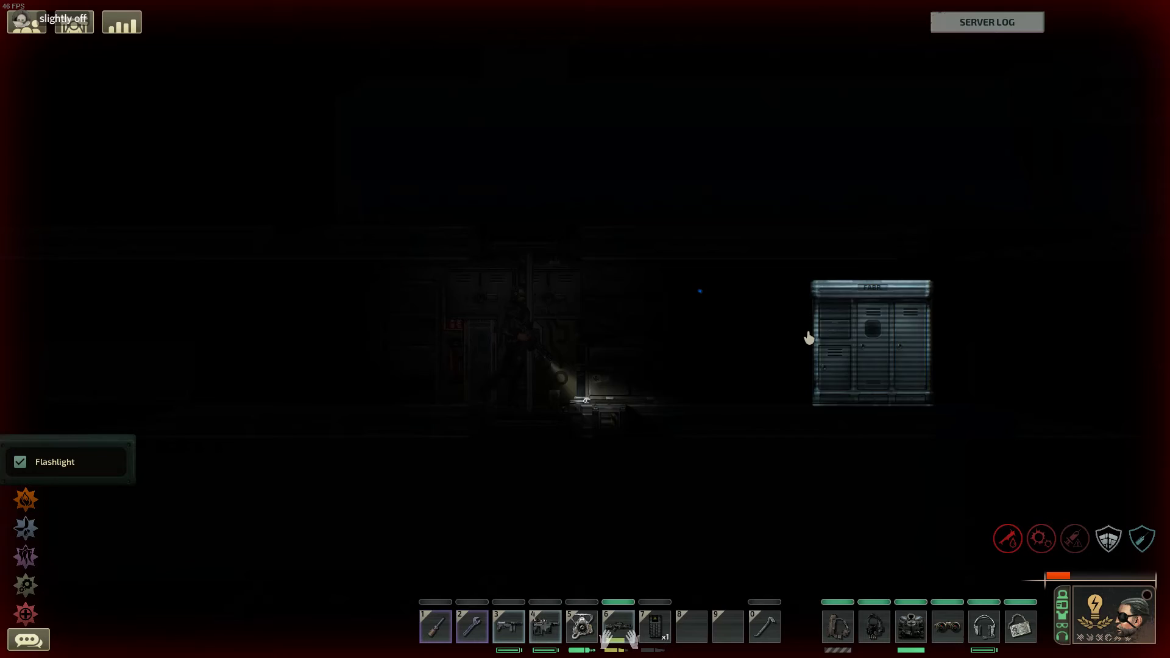
# Walk right through the Safe Room, back left toward the mineral scanner, and switch the flashlight off
pyautogui.press('d')
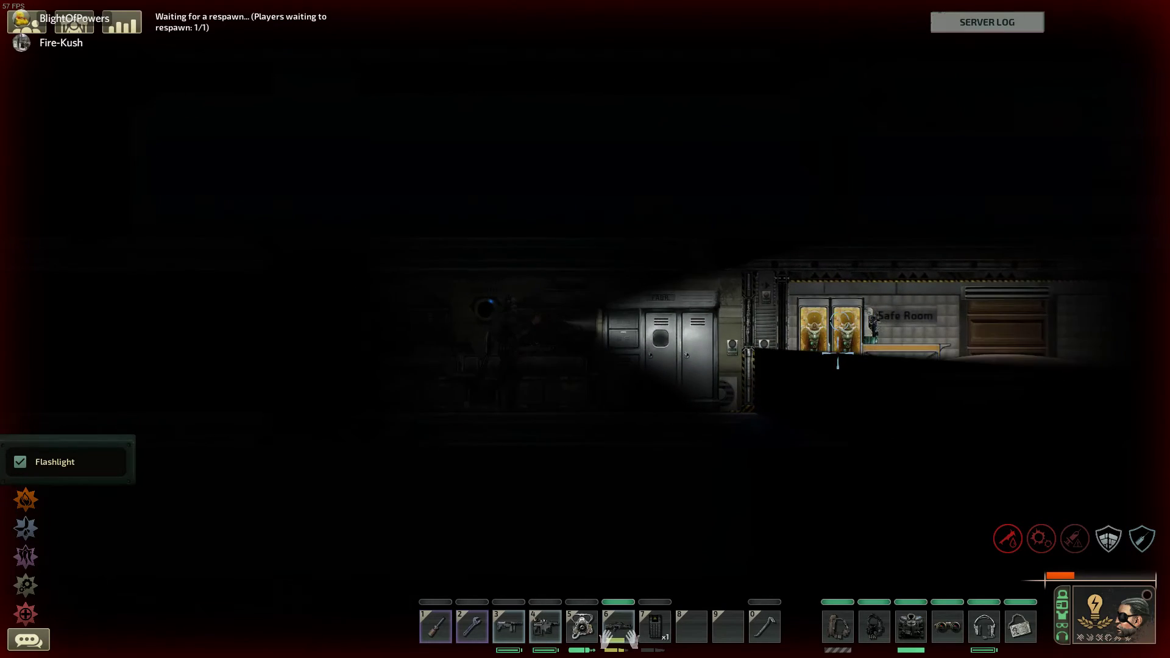
pyautogui.press('d')
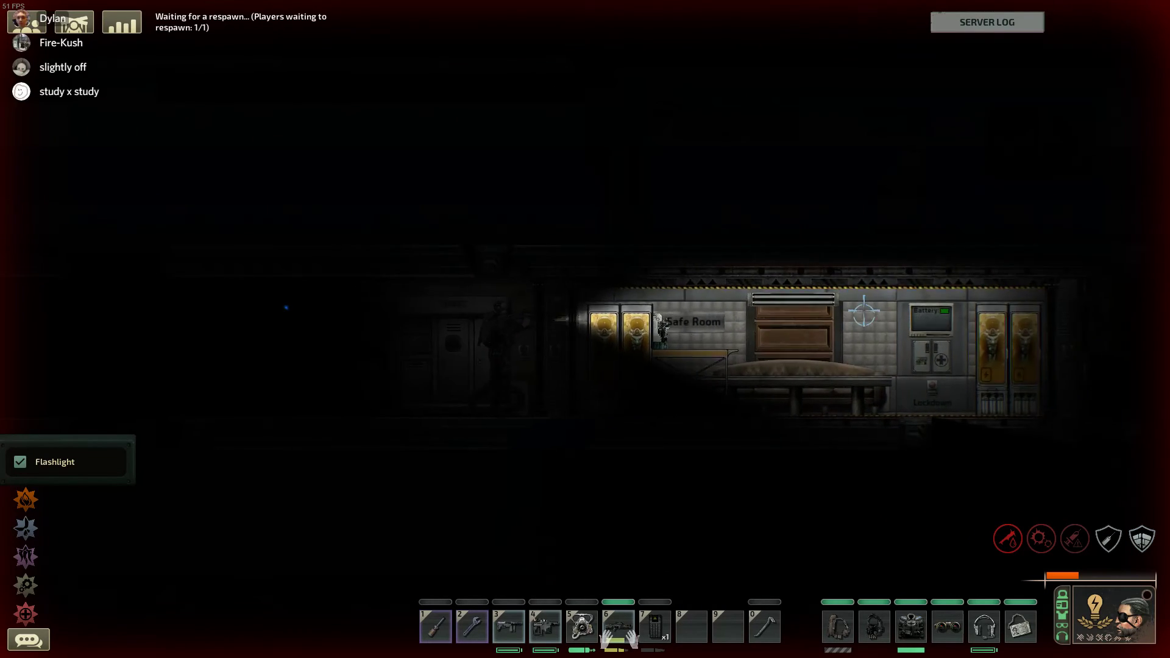
pyautogui.press('d')
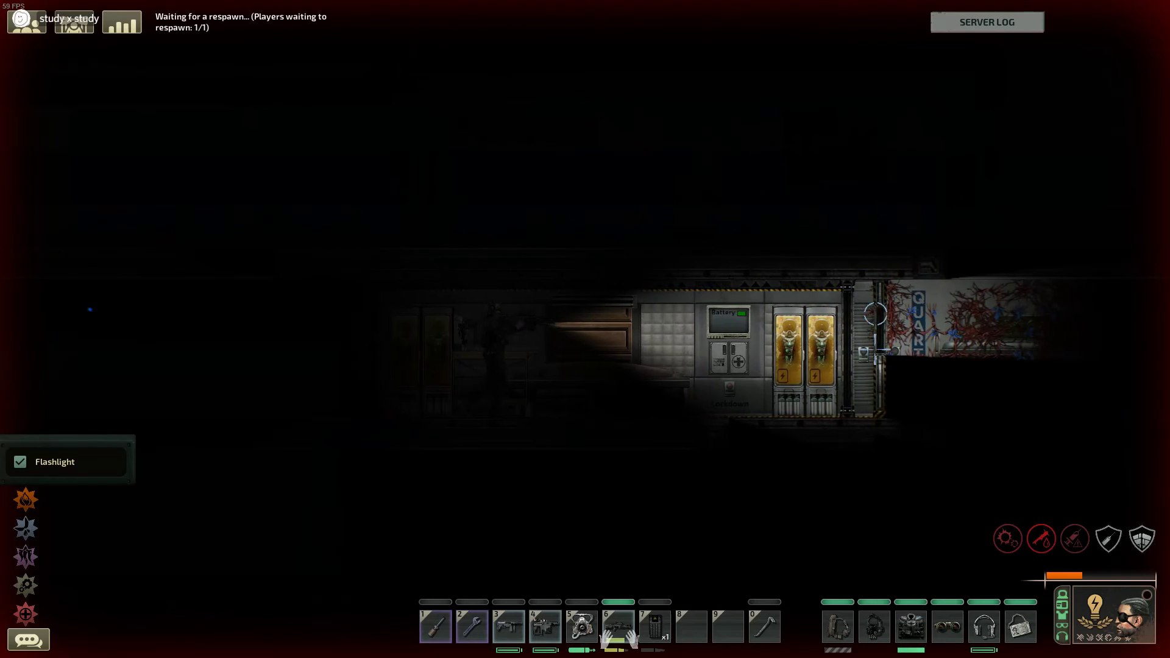
pyautogui.press('a')
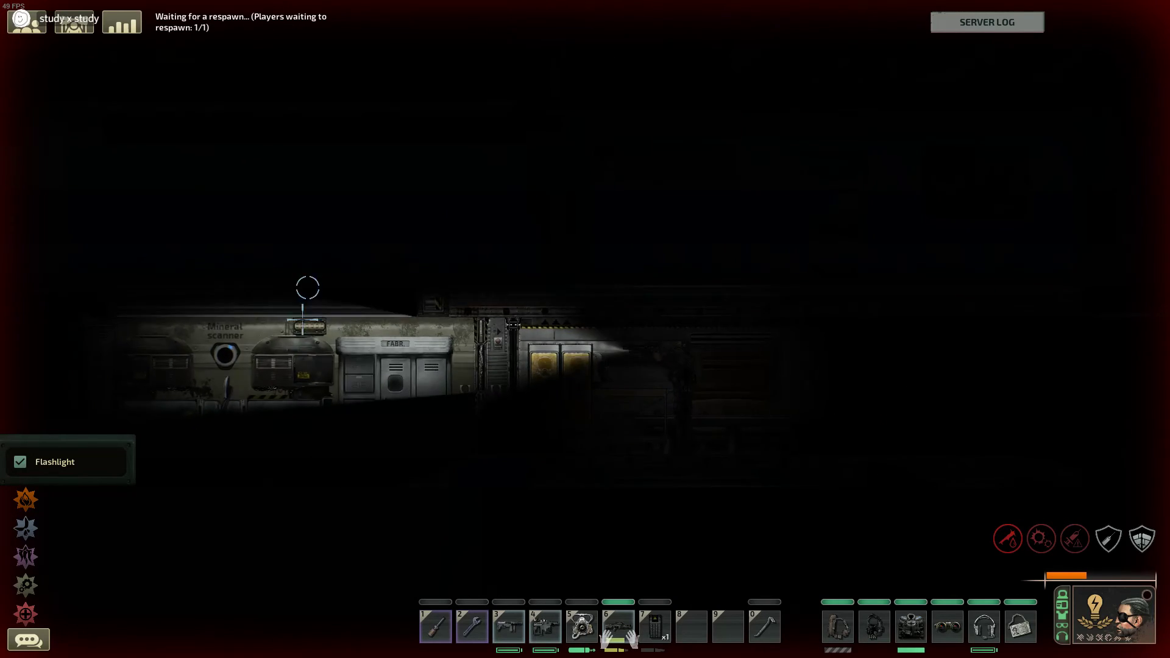
pyautogui.press('a')
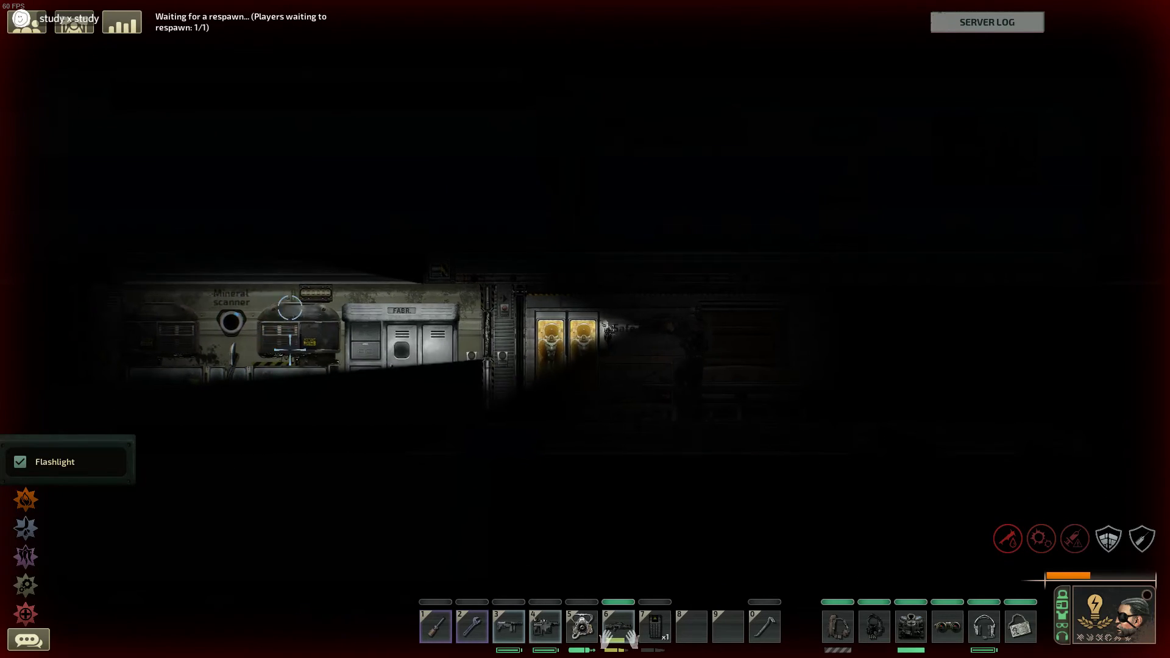
pyautogui.press('d')
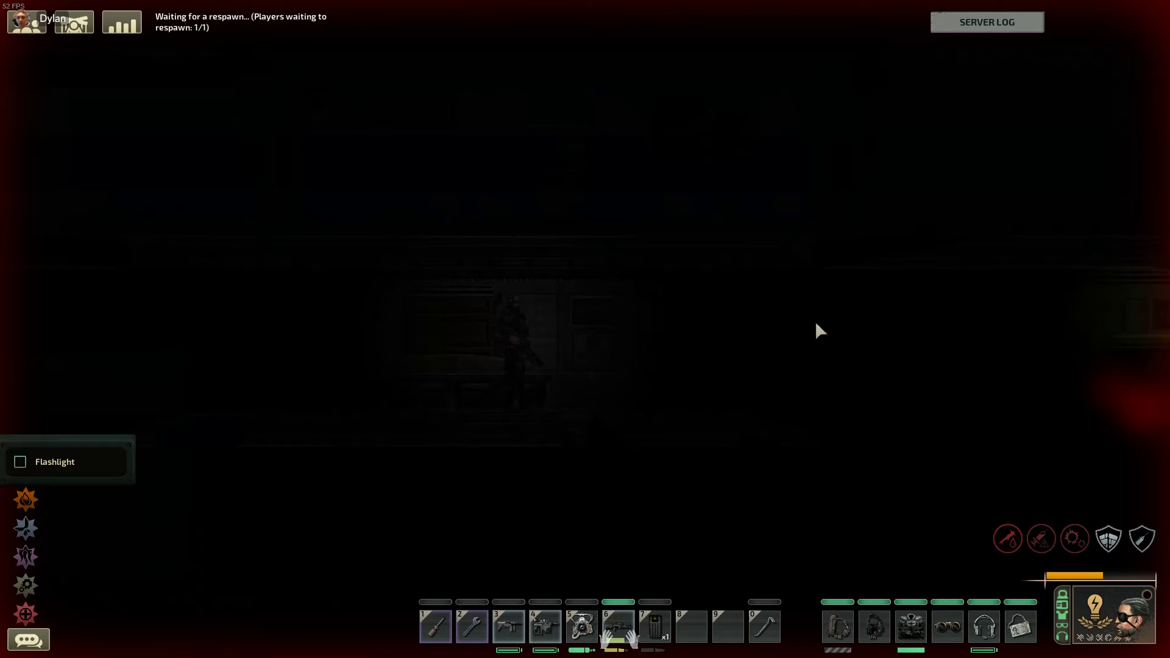
# Walk right past the burning, acid-splattered room to the fabricator in the dark compartment
pyautogui.press('d')
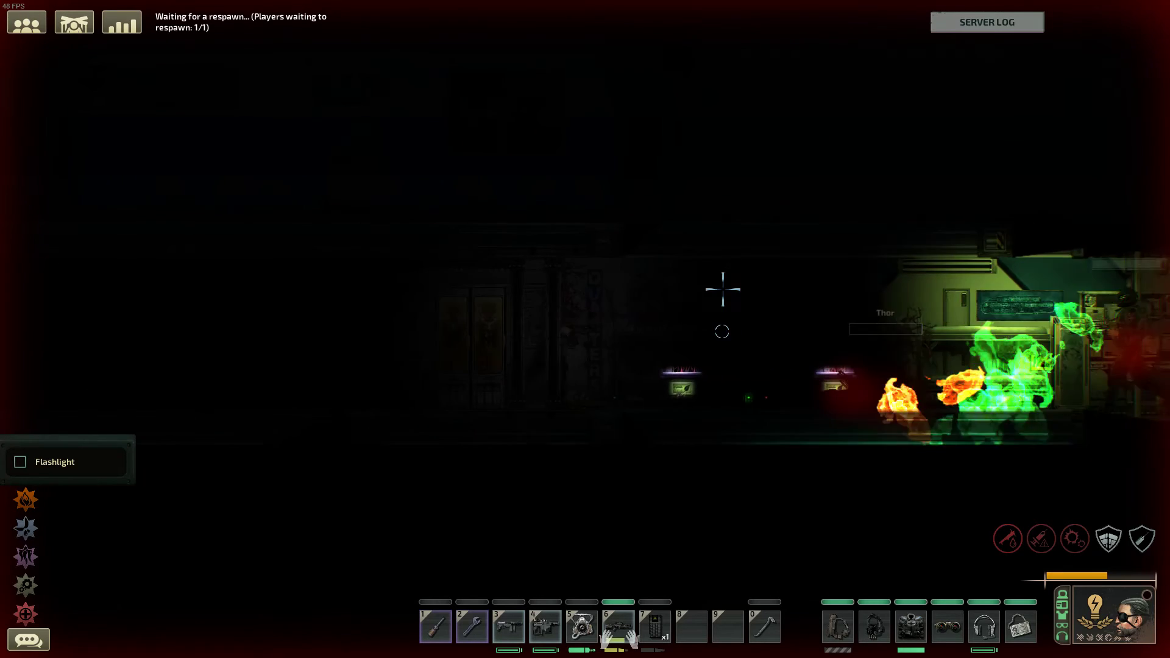
pyautogui.press('d')
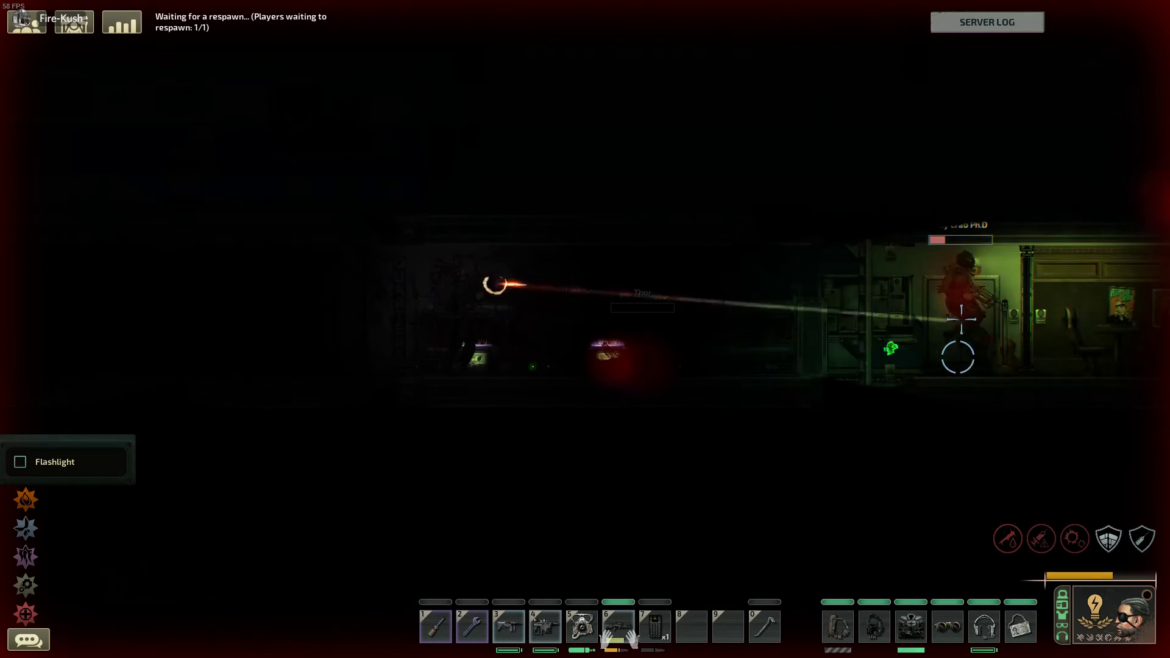
pyautogui.press('d')
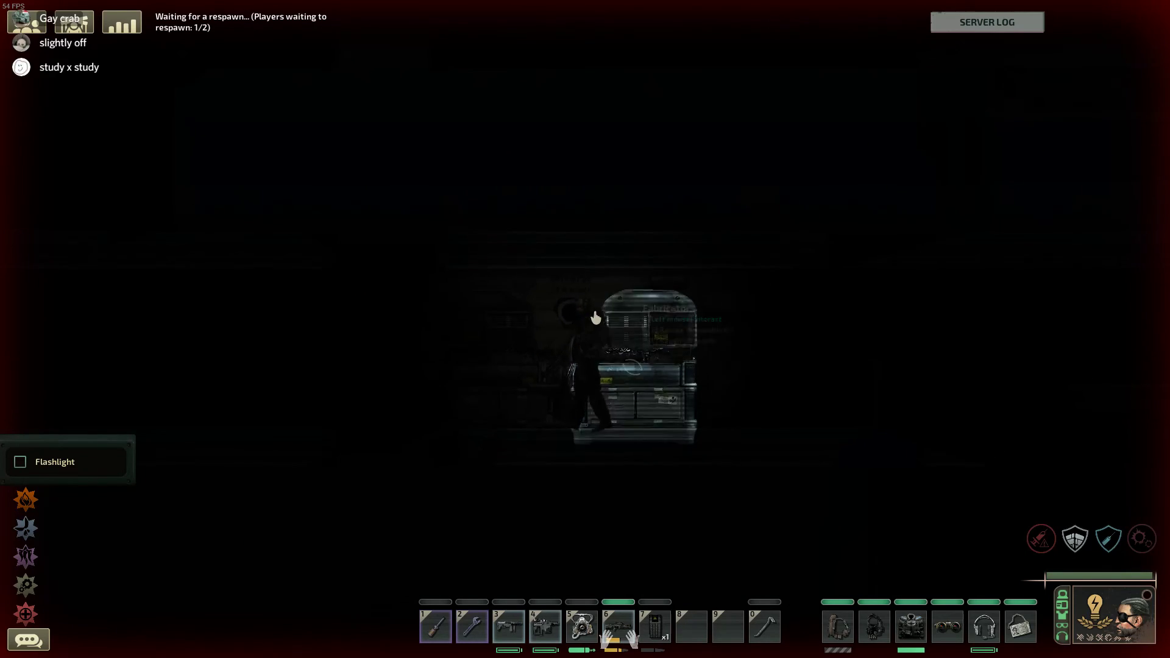
# Check the talents and crew list, then open the health overview showing the active combat stimulant
pyautogui.press('Tab')
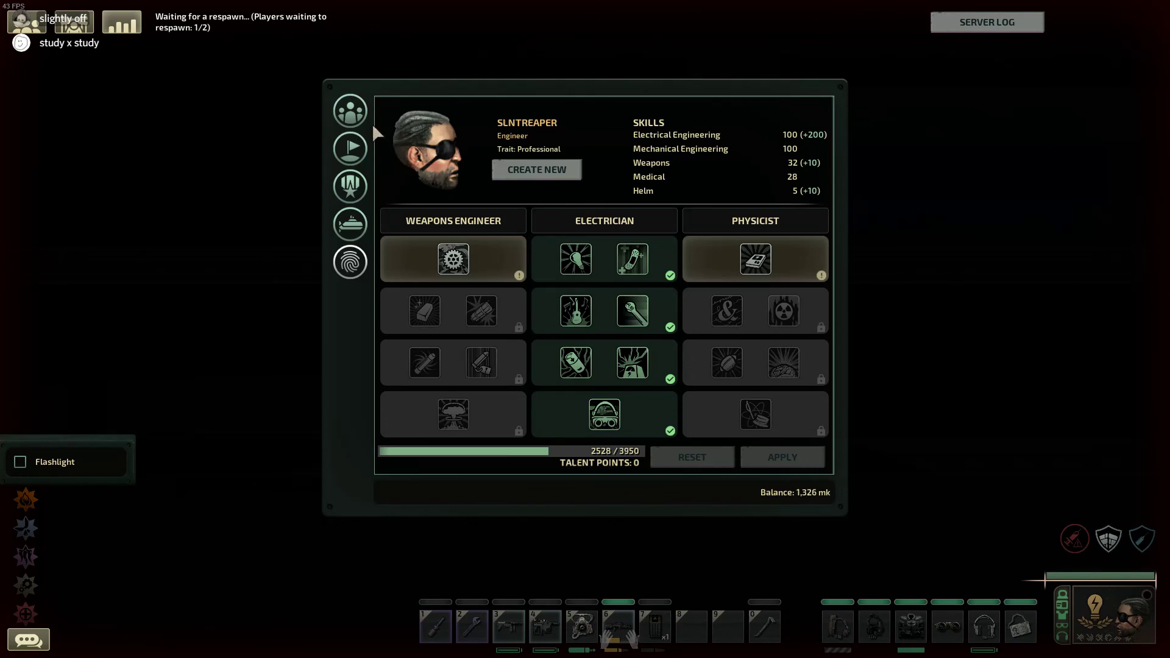
pyautogui.click(350, 110)
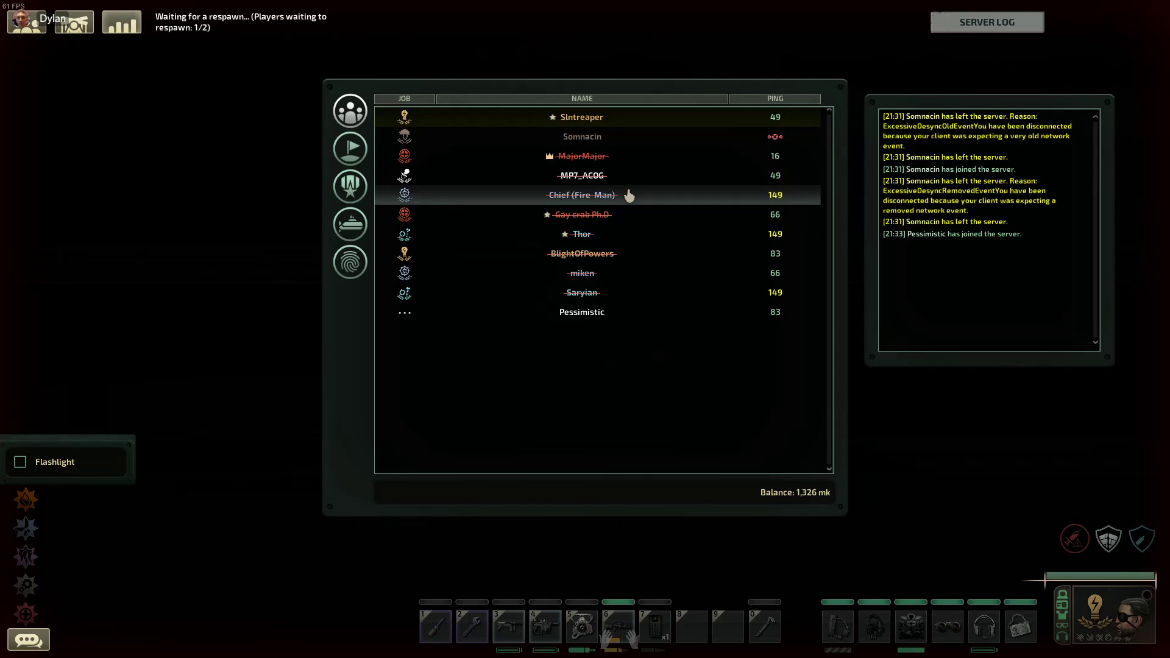
pyautogui.press('Tab')
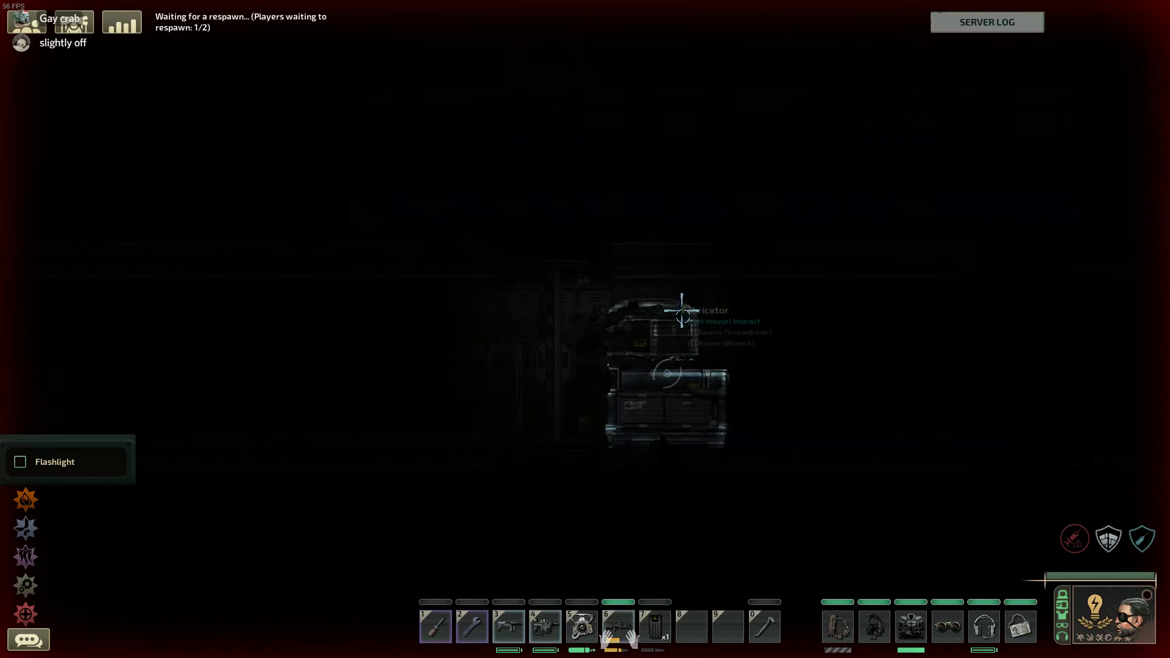
pyautogui.click(1142, 540)
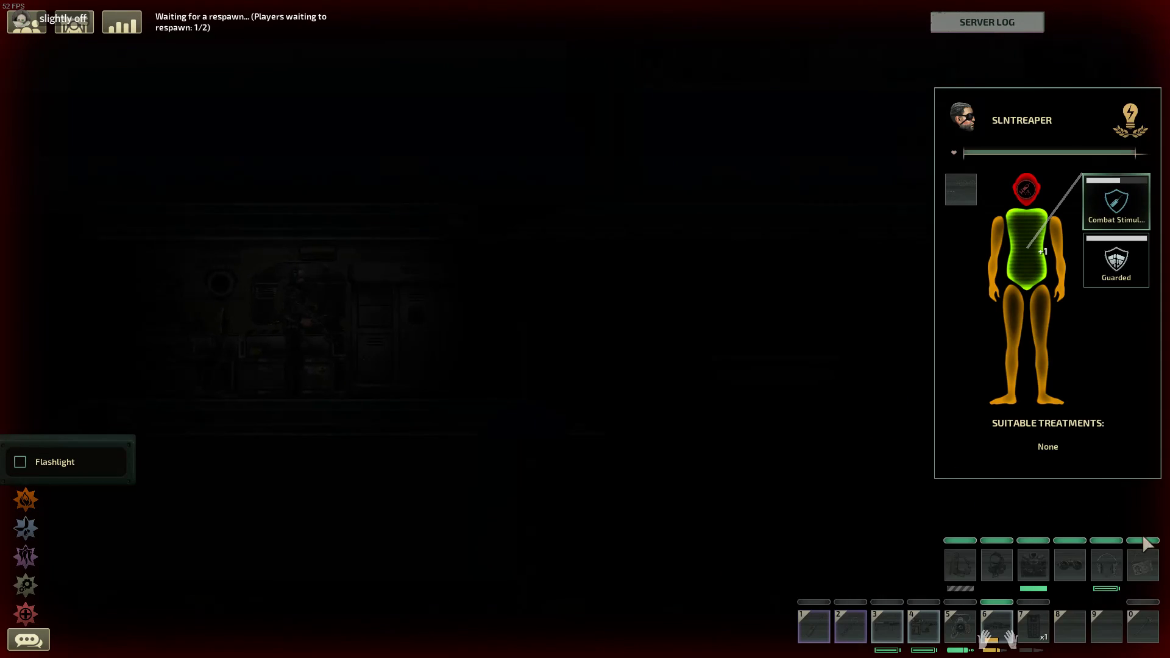